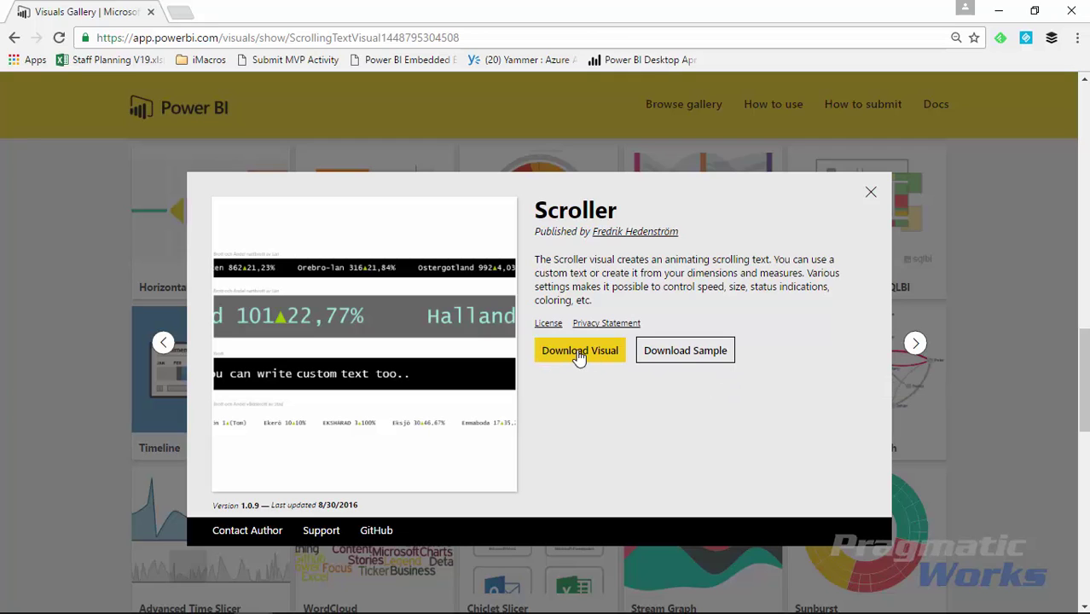
Close the Scroller visual's gallery details and, in Power BI Desktop, load the Available Stocks table from Stock Prices.xlsx in the Data folder.
{"action": "left_click", "coordinate": [871, 195]}
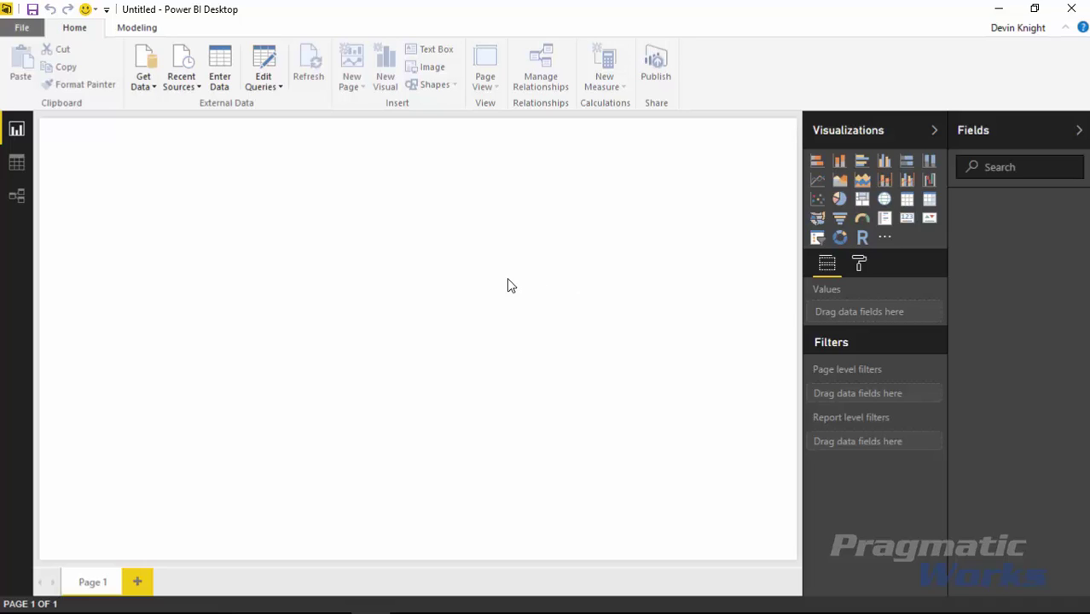
{"action": "left_click", "coordinate": [150, 87]}
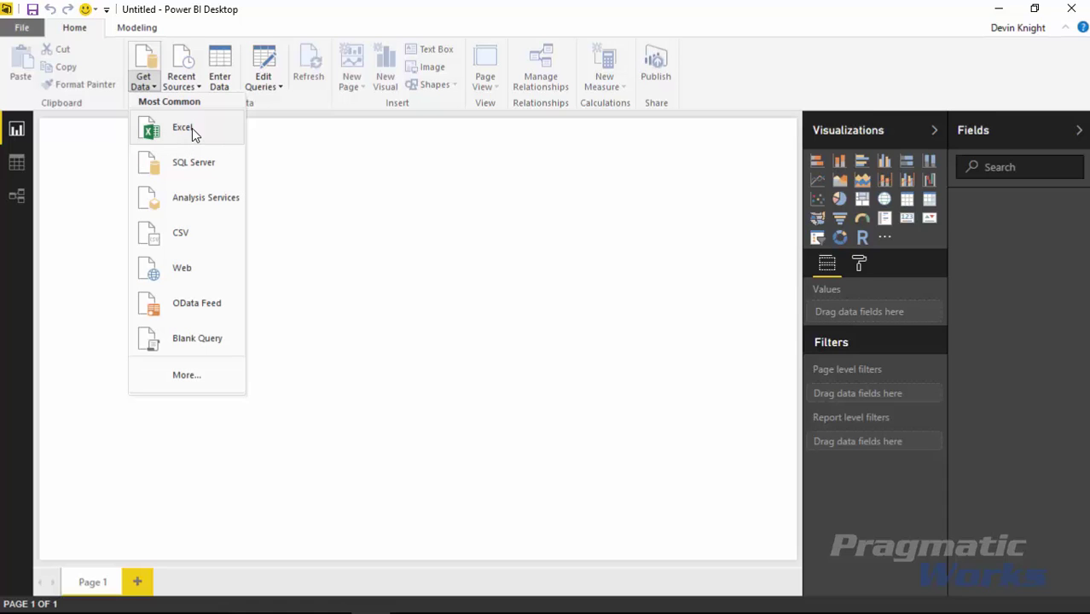
{"action": "left_click", "coordinate": [192, 128]}
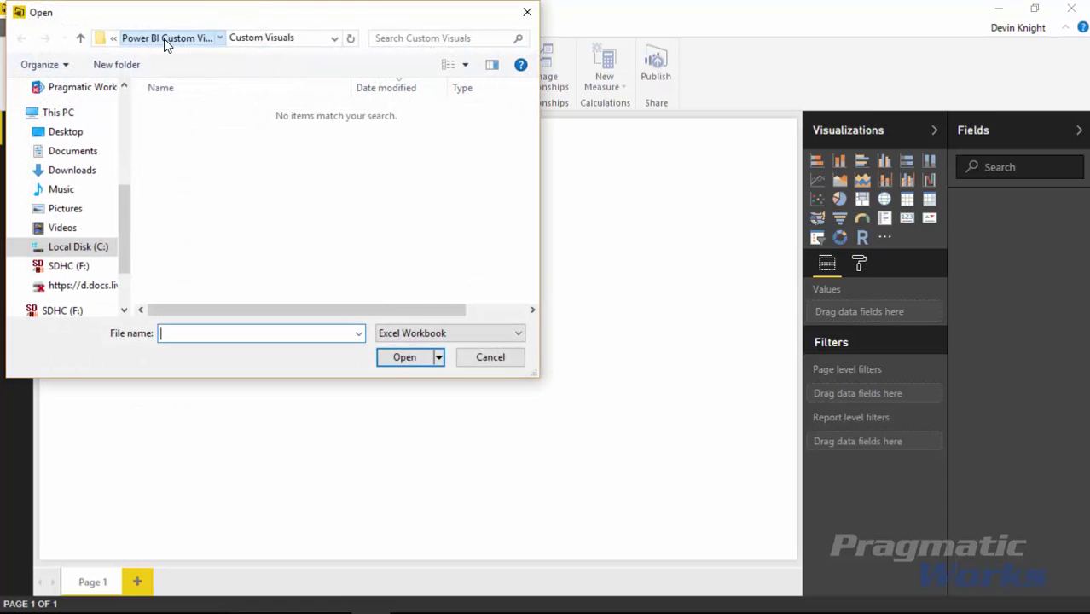
{"action": "left_click", "coordinate": [164, 38]}
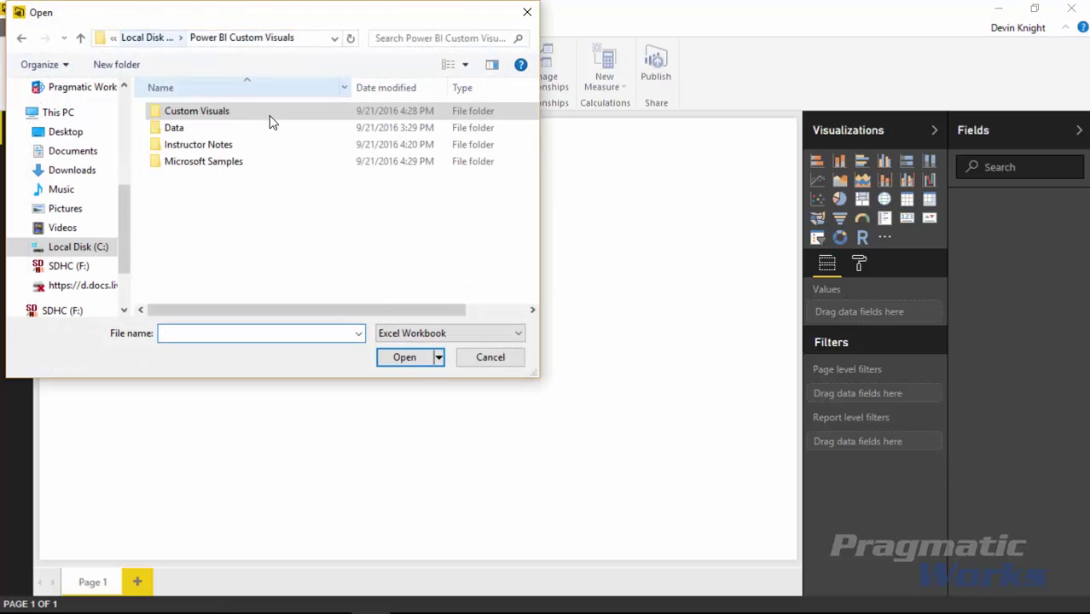
{"action": "double_click", "coordinate": [193, 134]}
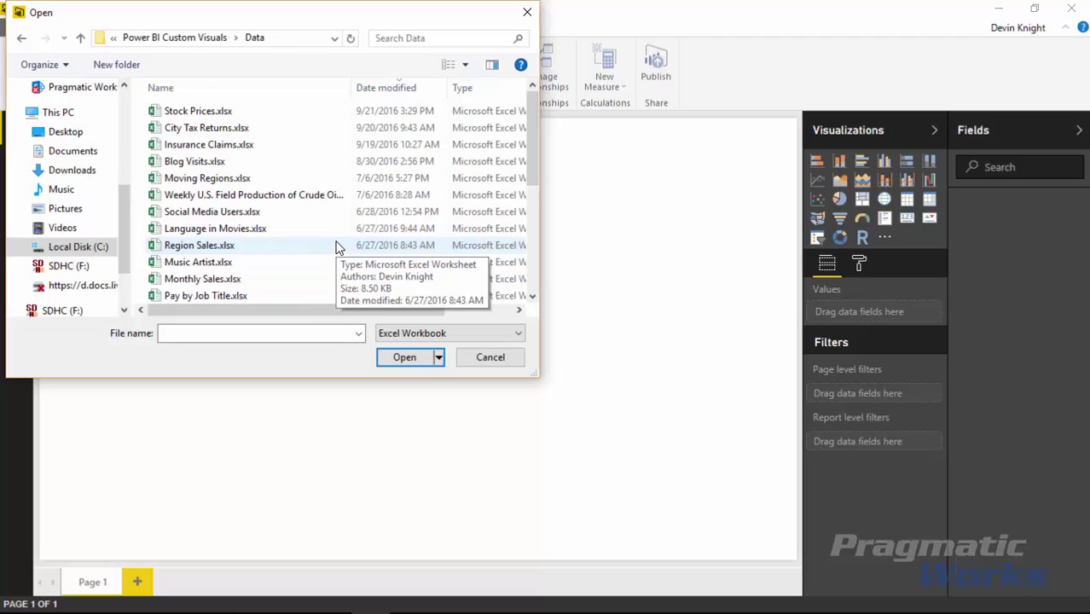
{"action": "left_click", "coordinate": [212, 118]}
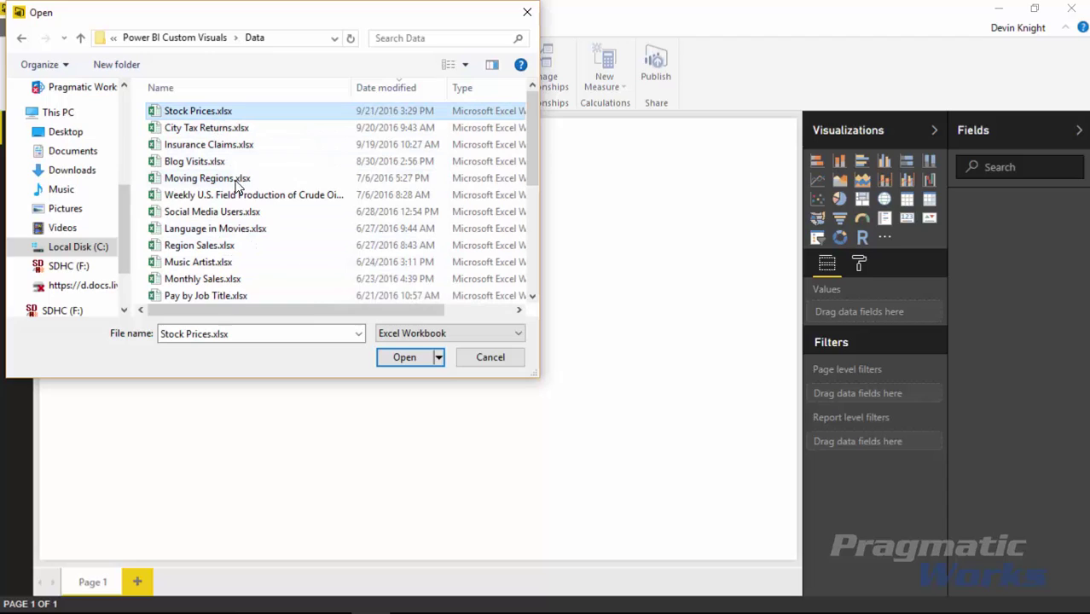
{"action": "left_click", "coordinate": [404, 358]}
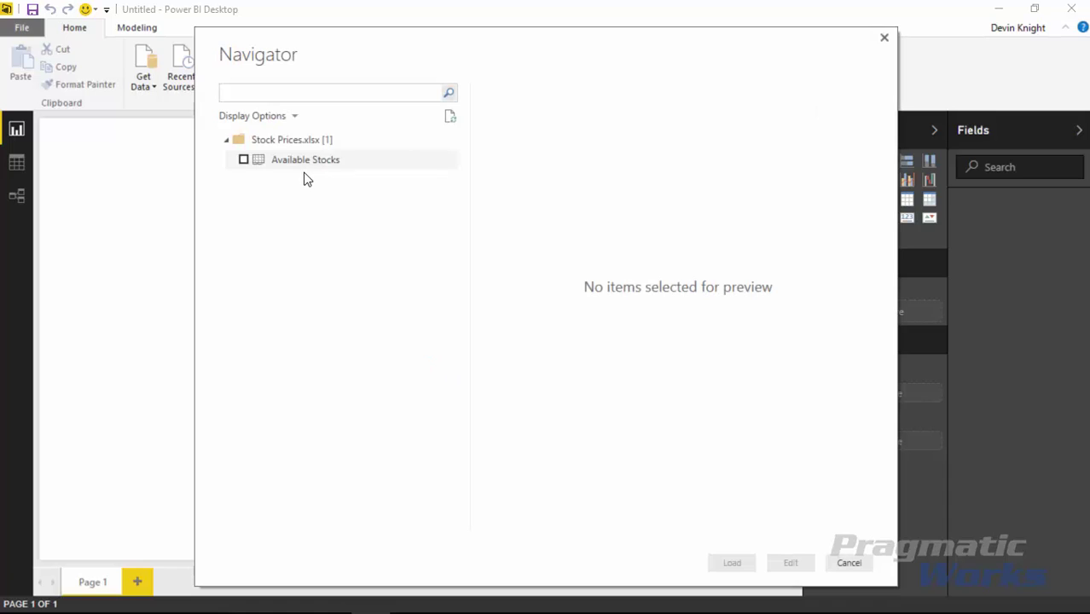
{"action": "left_click", "coordinate": [244, 161]}
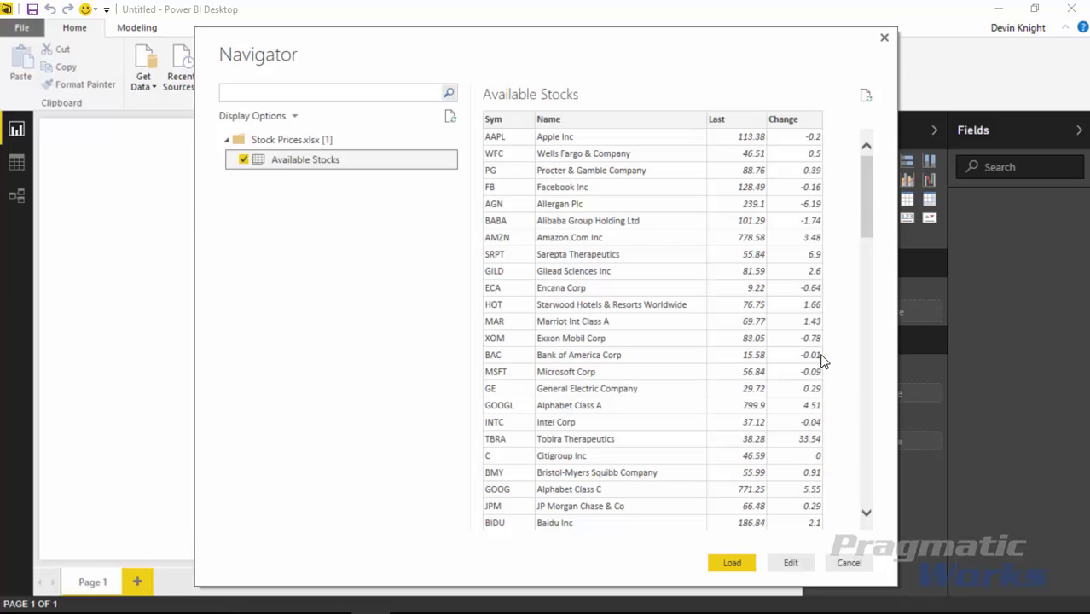
{"action": "left_click", "coordinate": [731, 562]}
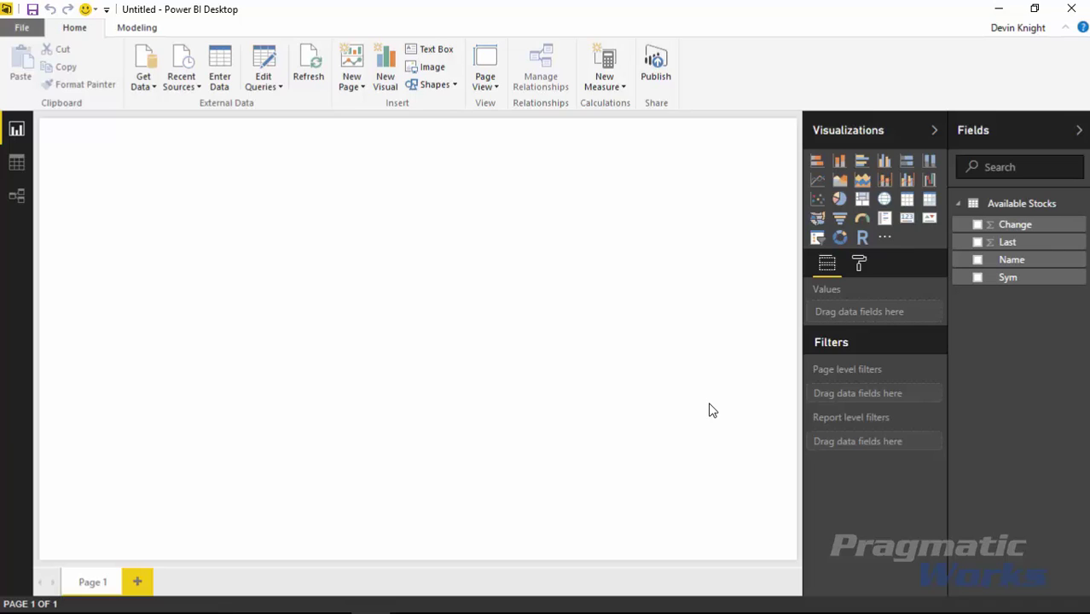
Import the custom visual Scroller.1.0.9.pbiviz from the Custom Visuals folder and add an empty Scroller to the report page.
{"action": "left_click", "coordinate": [887, 242]}
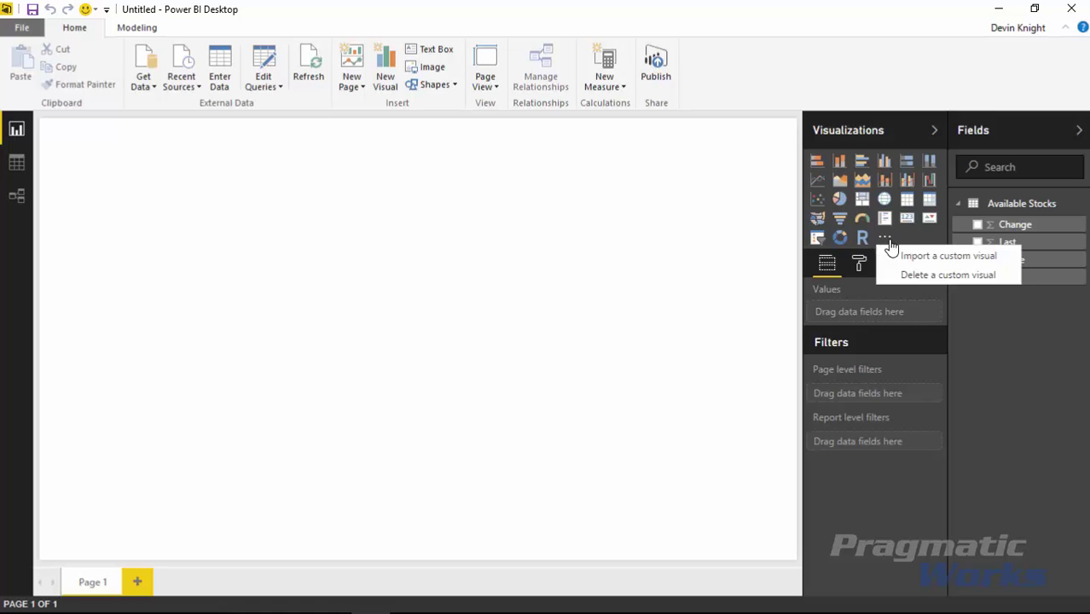
{"action": "left_click", "coordinate": [903, 256]}
{"action": "left_click", "coordinate": [638, 371]}
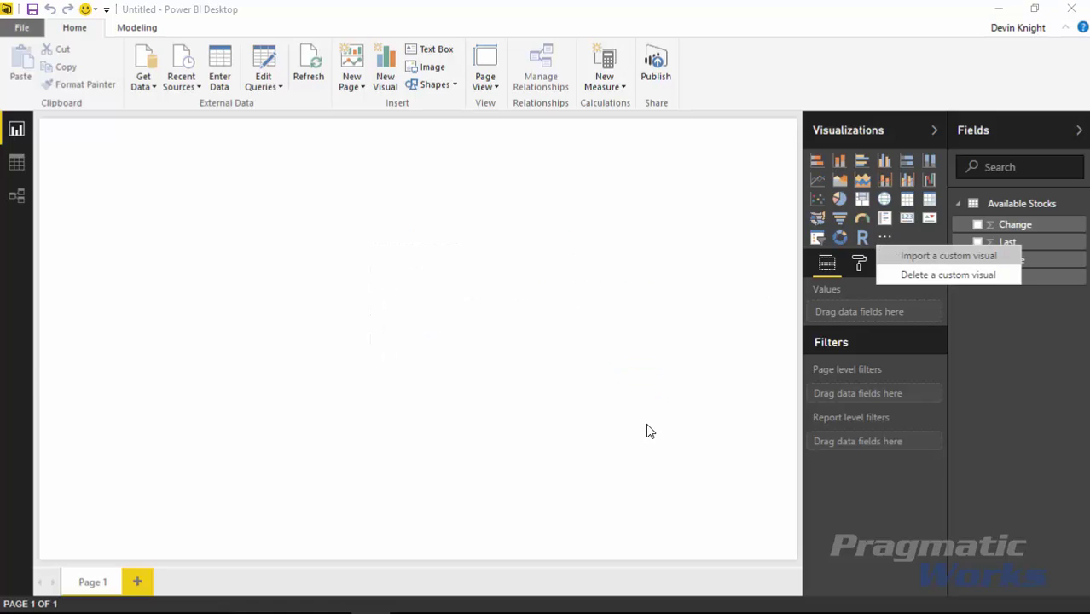
{"action": "left_click", "coordinate": [195, 39]}
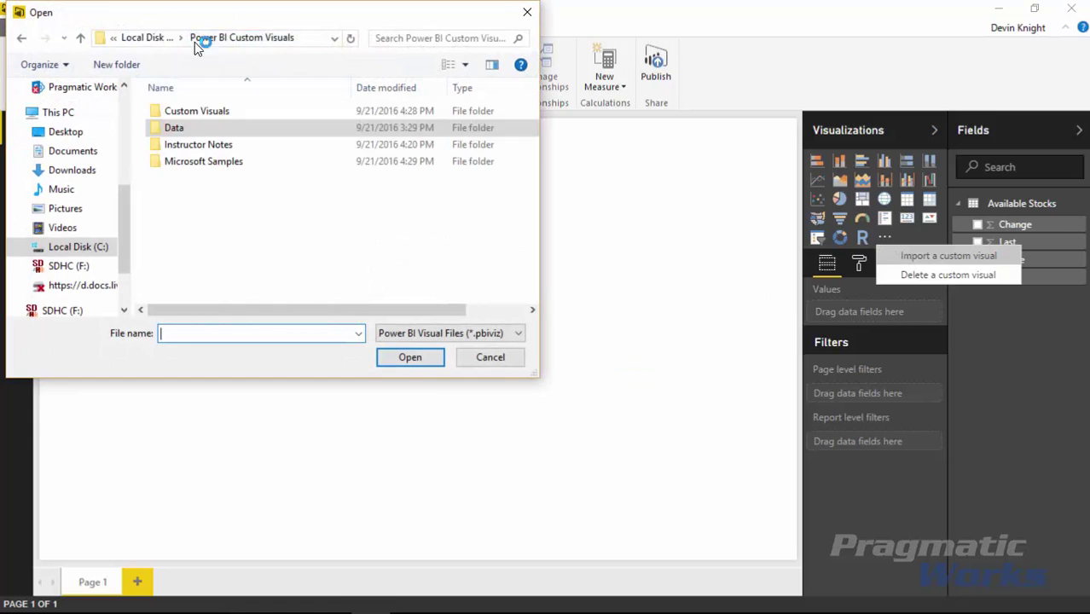
{"action": "double_click", "coordinate": [204, 112]}
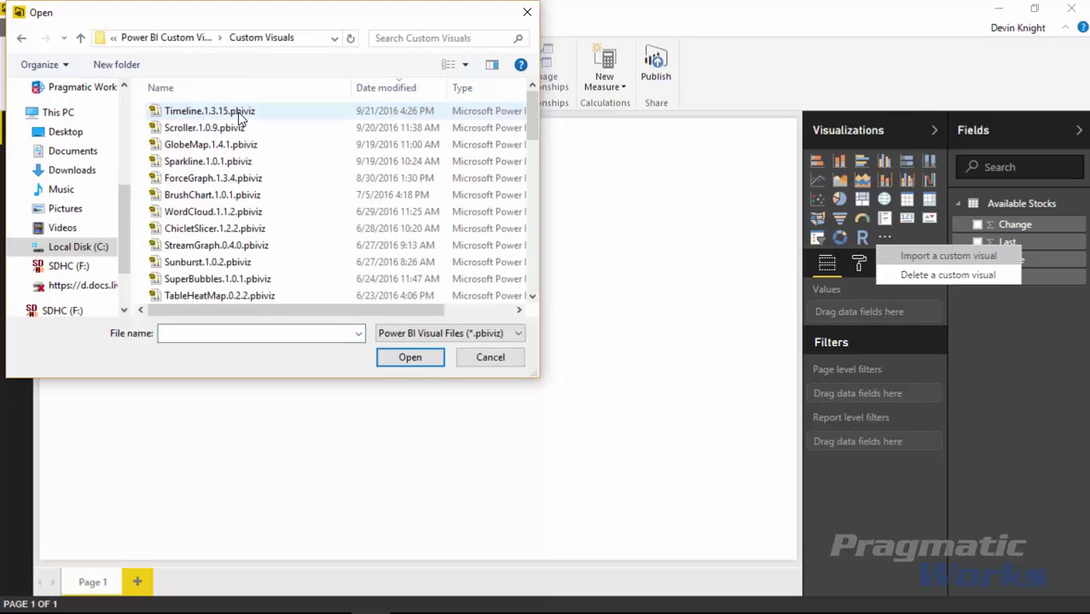
{"action": "left_click", "coordinate": [209, 129]}
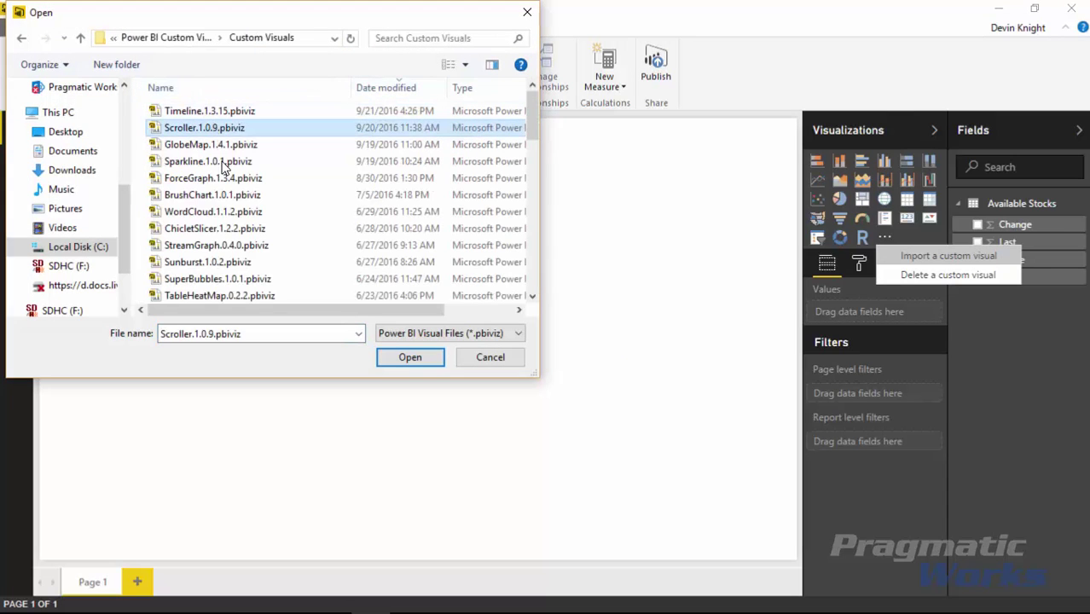
{"action": "left_click", "coordinate": [427, 357]}
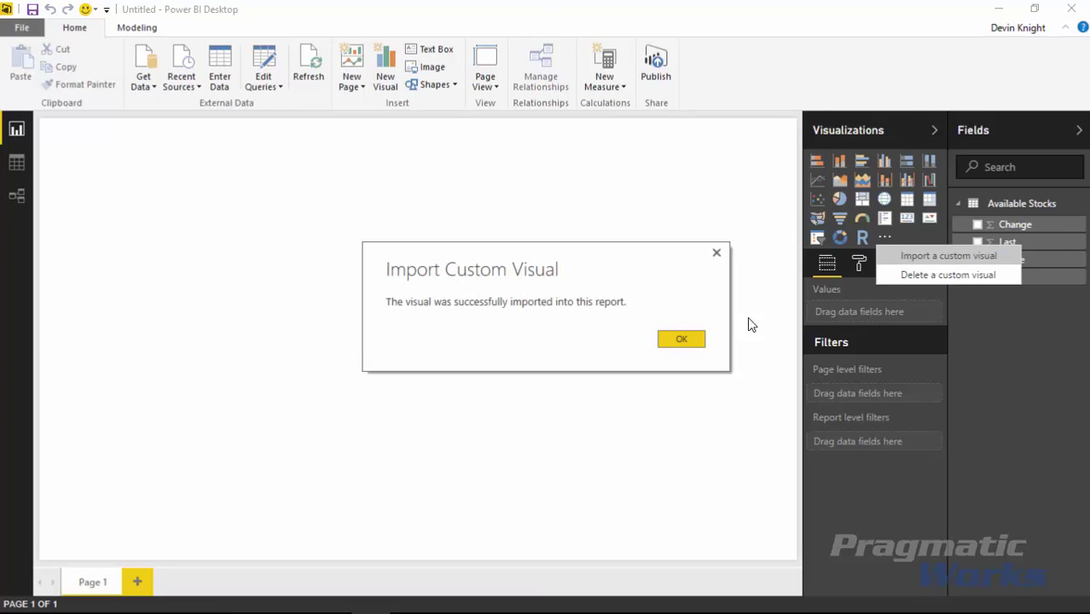
{"action": "left_click", "coordinate": [681, 339]}
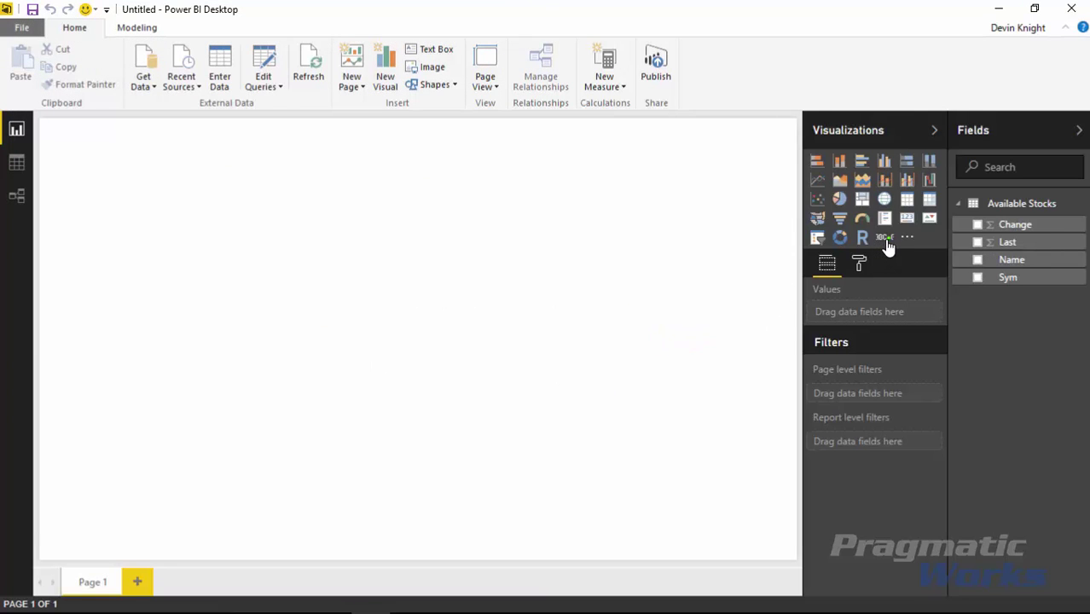
{"action": "left_click", "coordinate": [885, 239]}
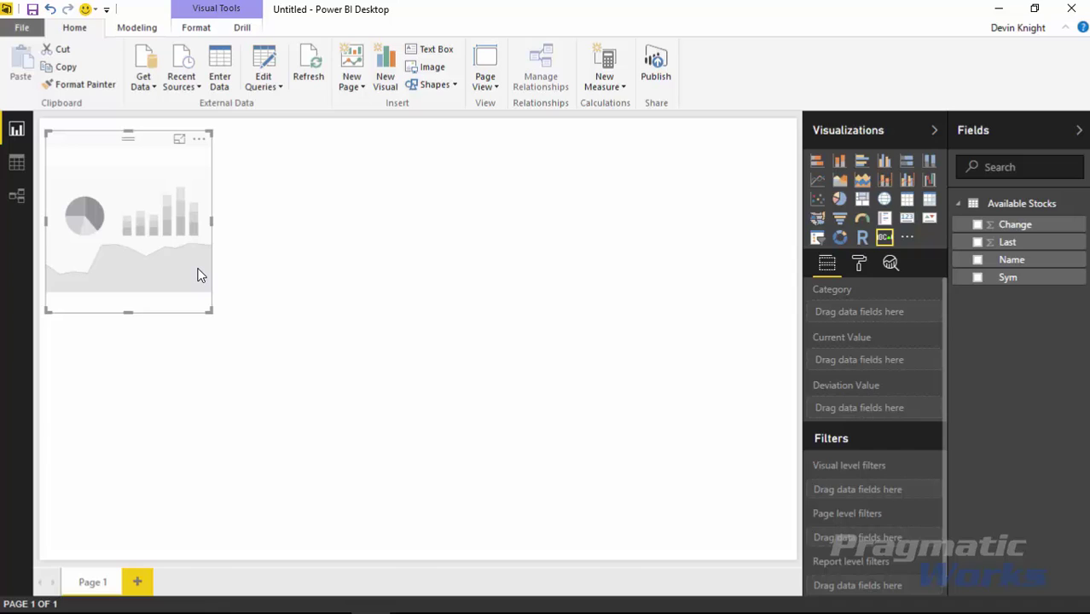
{"action": "left_click", "coordinate": [537, 181]}
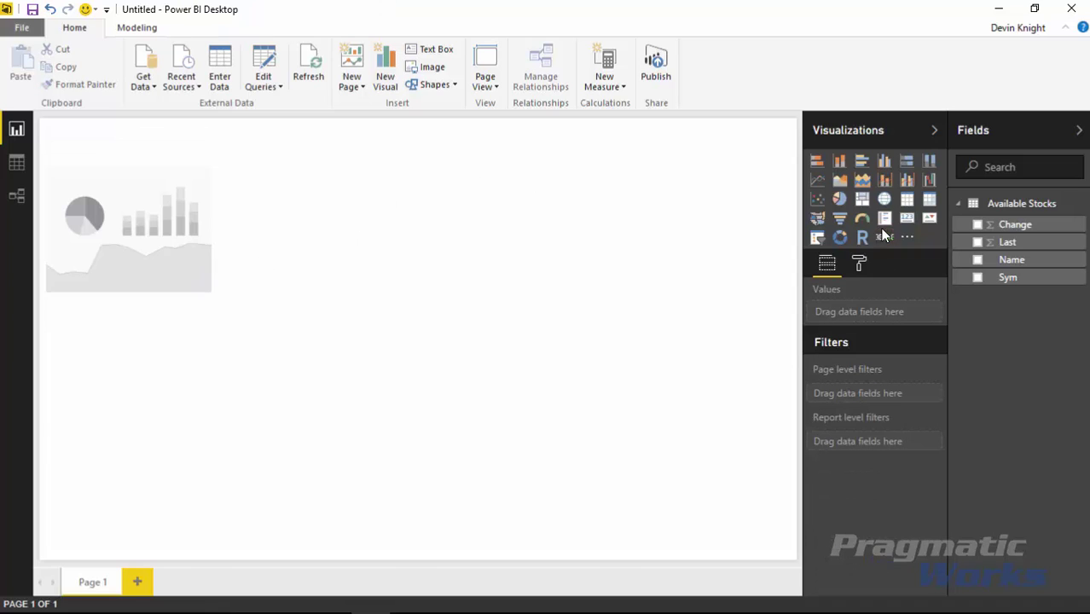
Create a table of Sym and Name, placed at the report page's upper right and enlarged to about half the page width.
{"action": "left_click", "coordinate": [979, 278]}
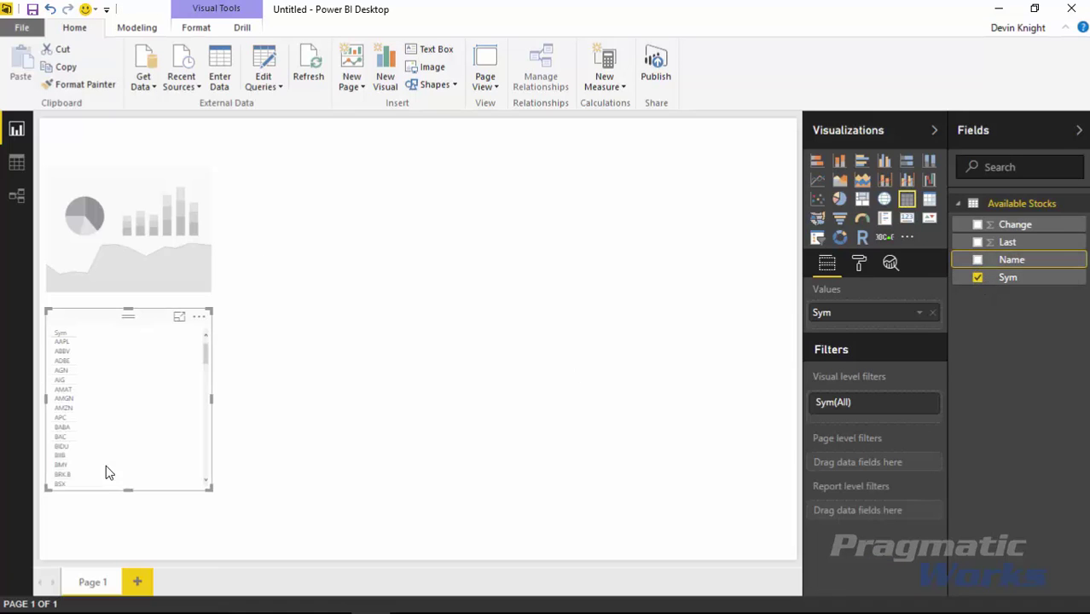
{"action": "left_click_drag", "start_coordinate": [105, 322], "coordinate": [699, 146]}
{"action": "left_click", "coordinate": [977, 259]}
{"action": "left_click_drag", "start_coordinate": [629, 310], "coordinate": [419, 369]}
Set the text size of the Sym and Name table to 13 pt.
{"action": "left_click", "coordinate": [859, 265]}
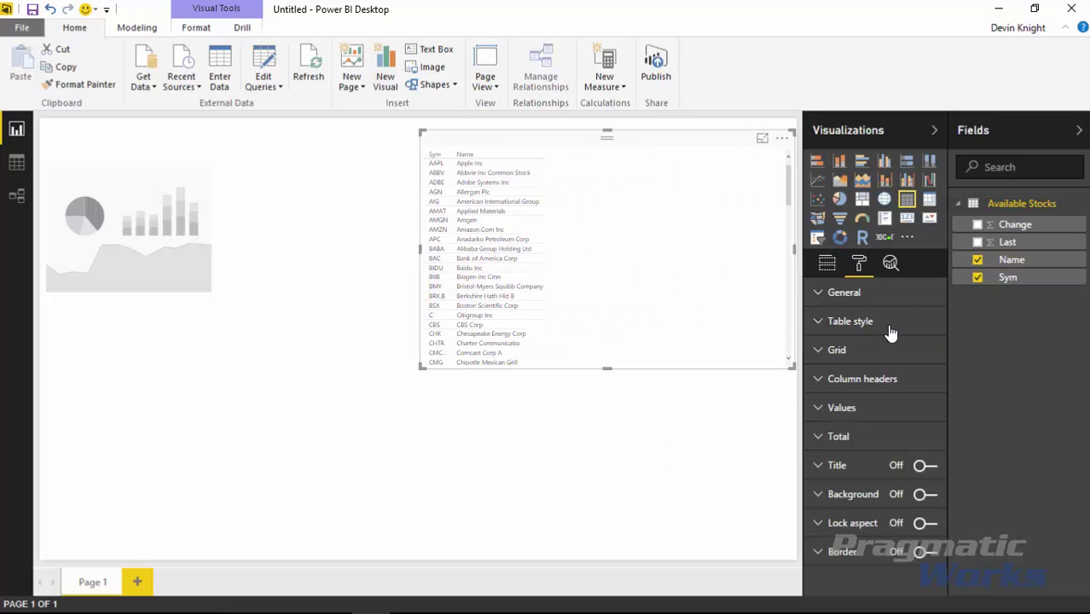
{"action": "left_click", "coordinate": [821, 295]}
{"action": "left_click_drag", "start_coordinate": [888, 350], "coordinate": [895, 349]}
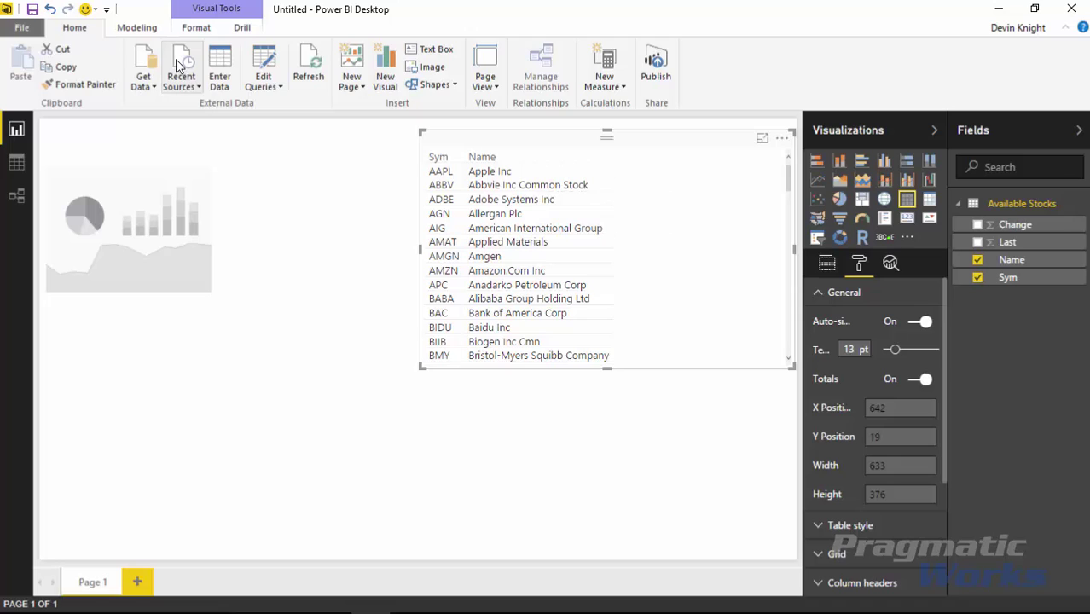
Add a calculated column to Available Stocks with the formula Stock Name and Symbol = [Name] & " ("&[Sym]&")".
{"action": "left_click", "coordinate": [137, 27]}
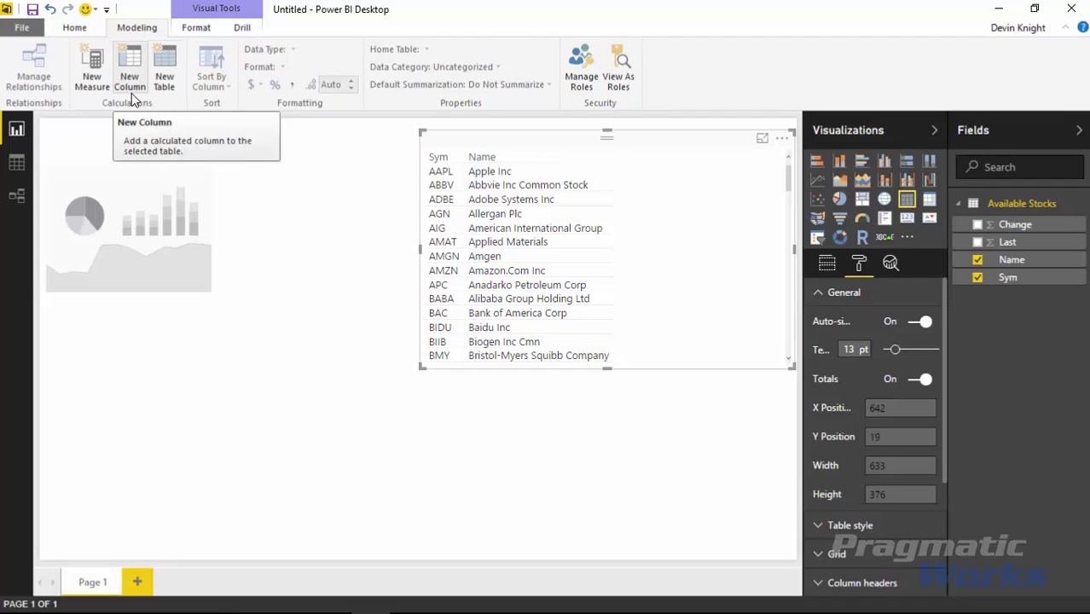
{"action": "right_click", "coordinate": [1011, 206]}
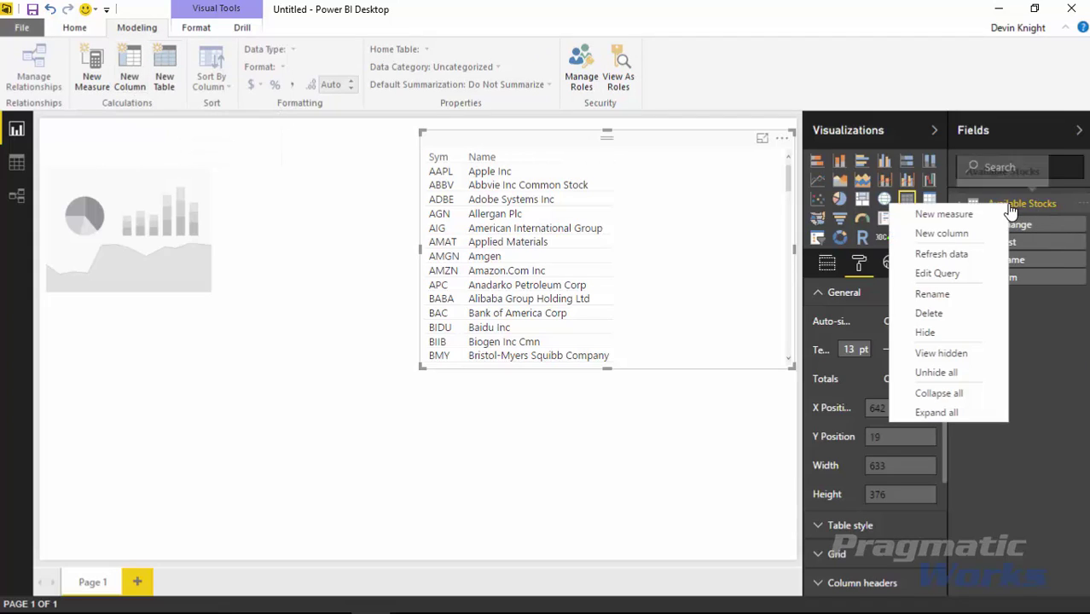
{"action": "left_click", "coordinate": [942, 235]}
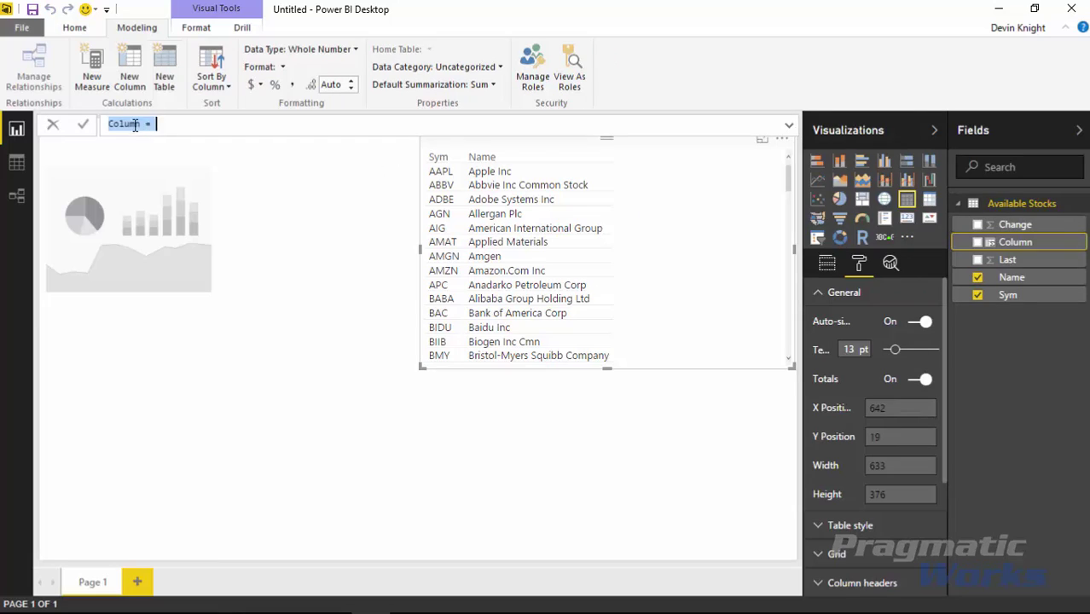
{"action": "double_click", "coordinate": [121, 125]}
{"action": "type", "text": "Stock Name and Symbol"}
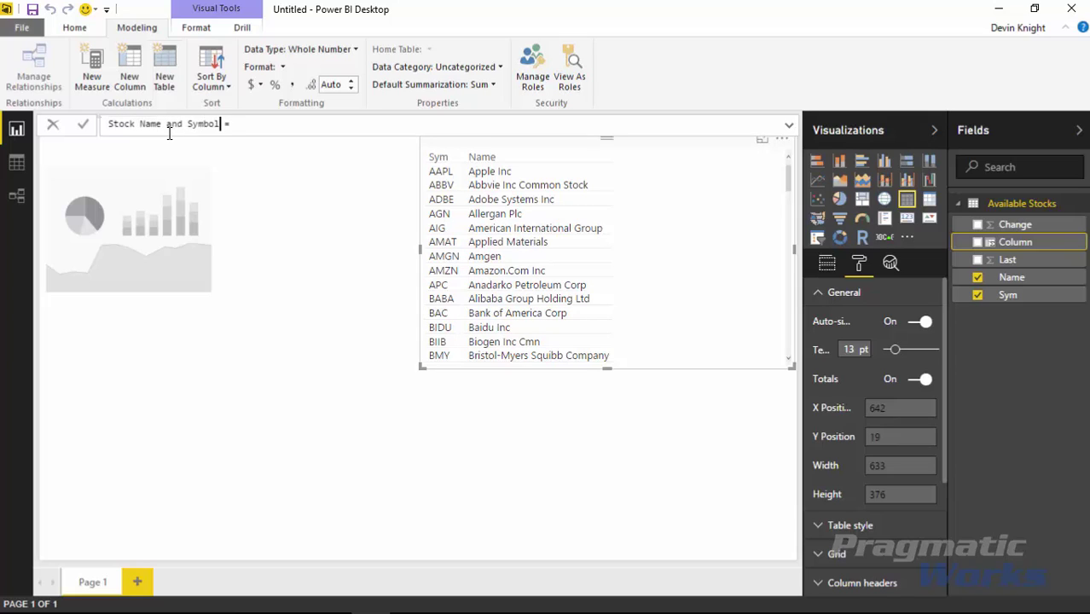
{"action": "type", "text": " = [Name]"}
{"action": "type", "text": "& \"("}
{"action": "key", "text": "BackSpace"}
{"action": "type", "text": "(\"&[s"}
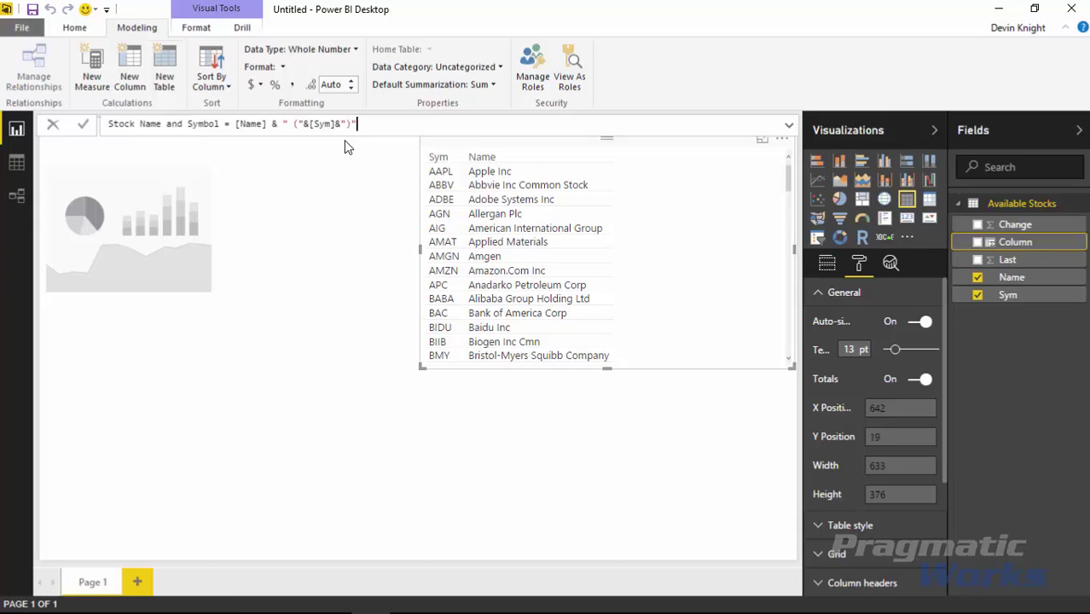
{"action": "key", "text": "Return"}
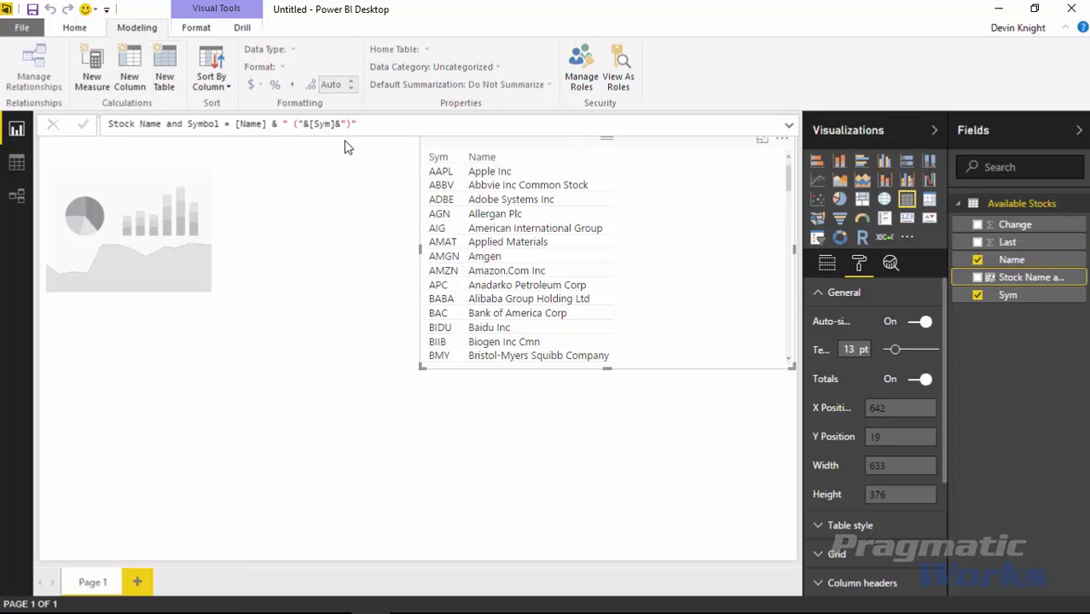
Preview the Stock Name and Symbol column in the Sym and Name table, and delete that table from the page.
{"action": "left_click", "coordinate": [977, 278]}
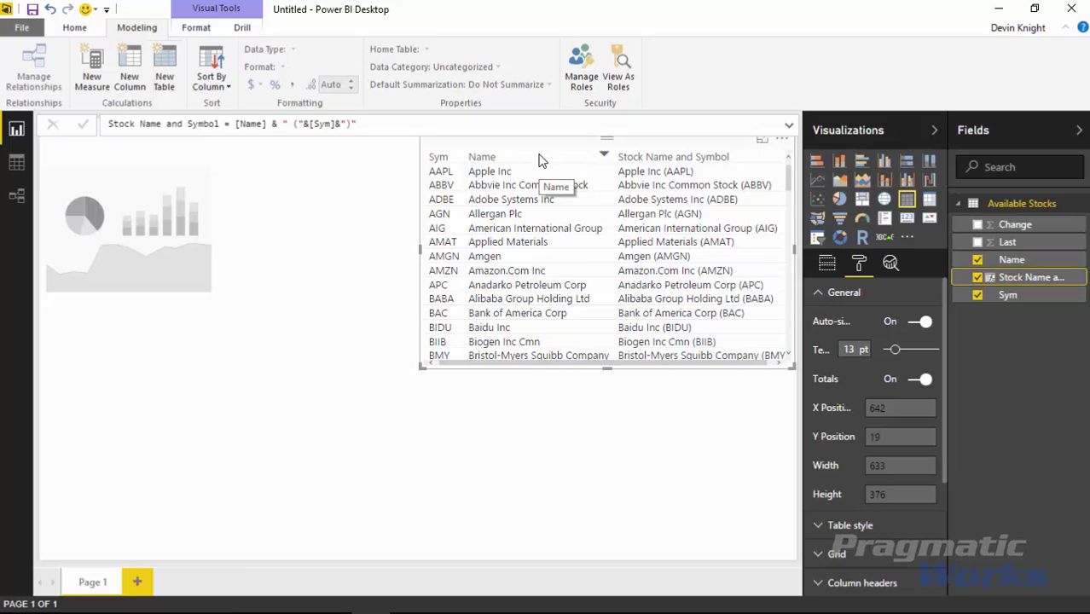
{"action": "key", "text": "Delete"}
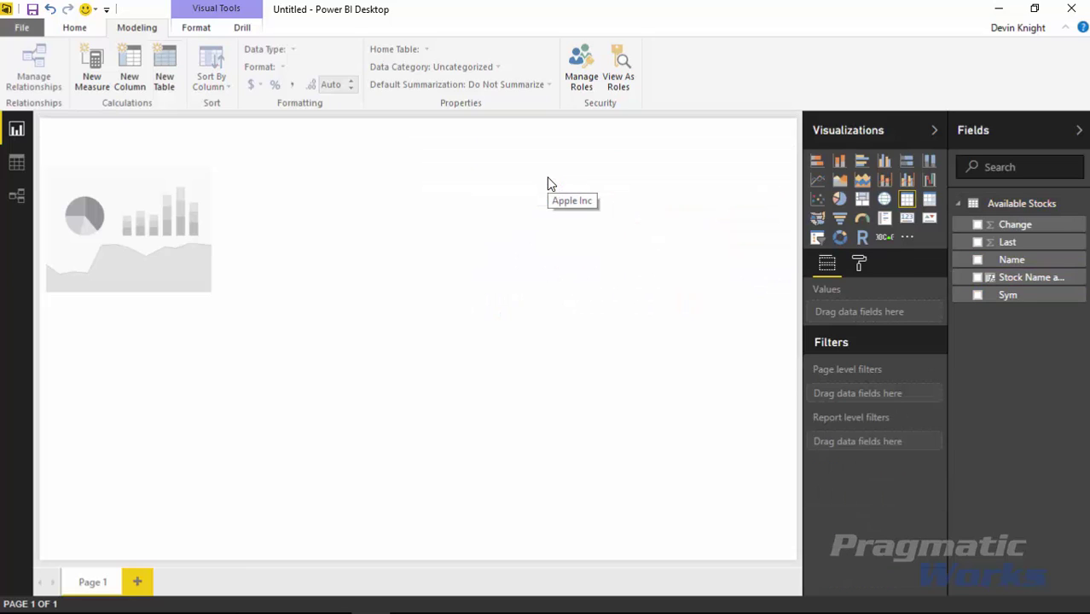
Assign Stock Name and Symbol as the Scroller's Category and Last as its Current Value.
{"action": "left_click", "coordinate": [150, 222]}
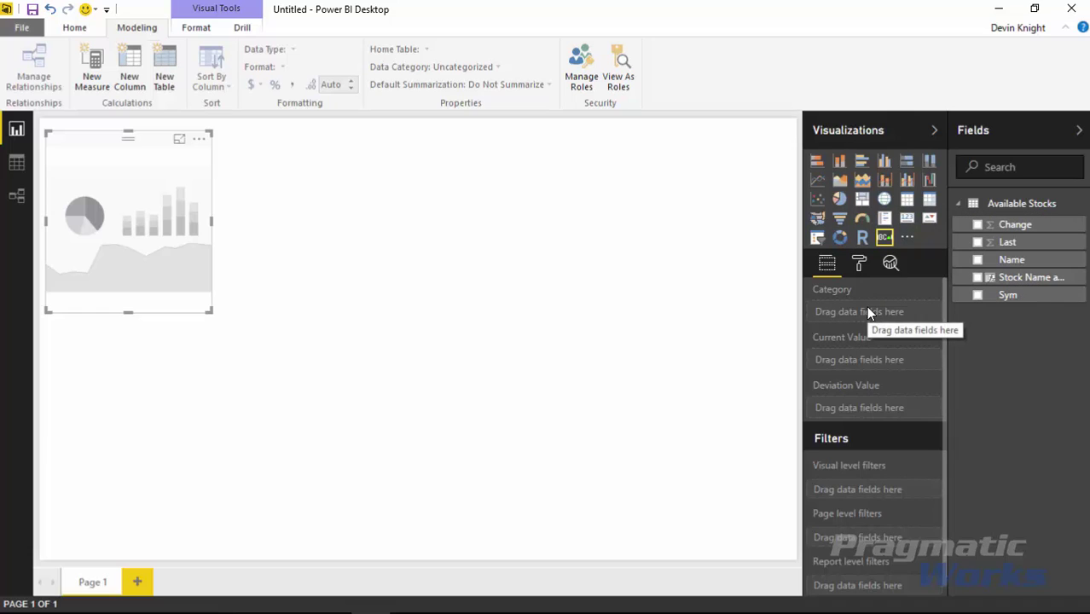
{"action": "left_click_drag", "start_coordinate": [995, 275], "coordinate": [850, 314]}
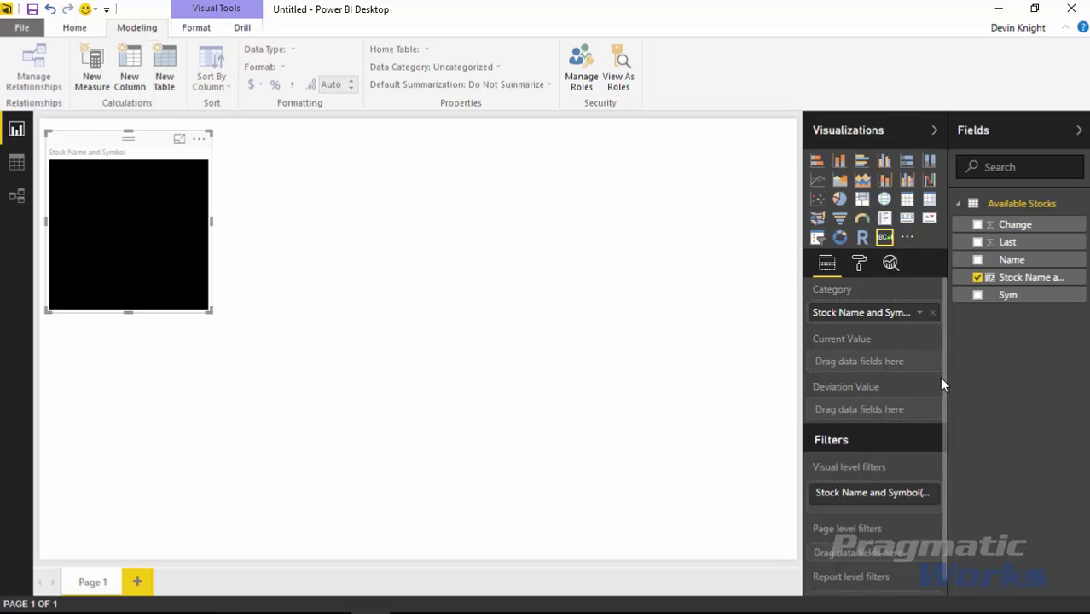
{"action": "left_click_drag", "start_coordinate": [1006, 245], "coordinate": [902, 367]}
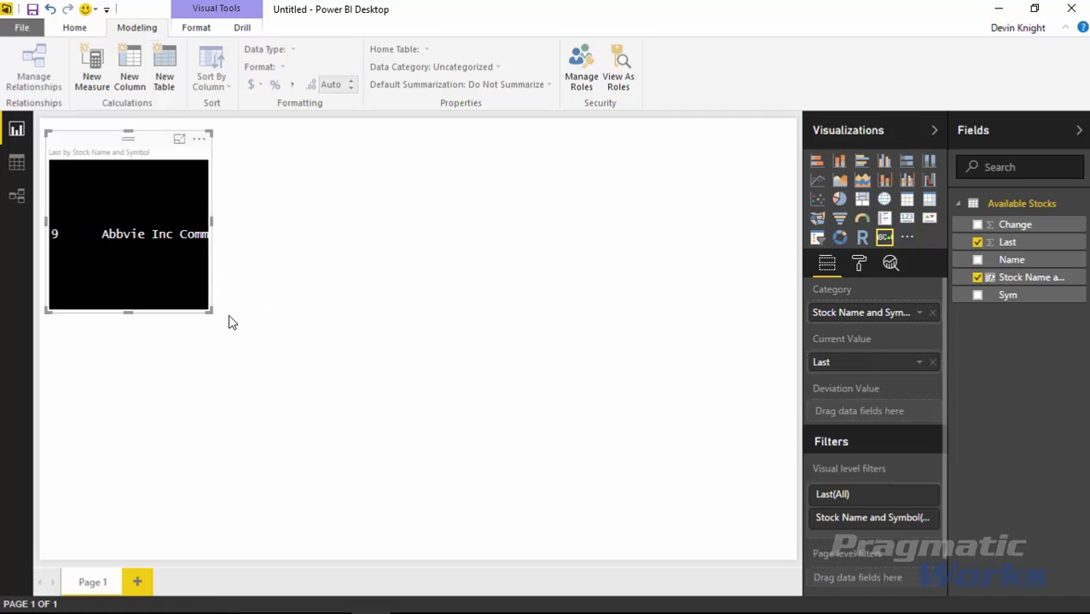
Widen the Scroller to nearly the full page width and assign Change as its Deviation Value.
{"action": "left_click_drag", "start_coordinate": [213, 313], "coordinate": [781, 308]}
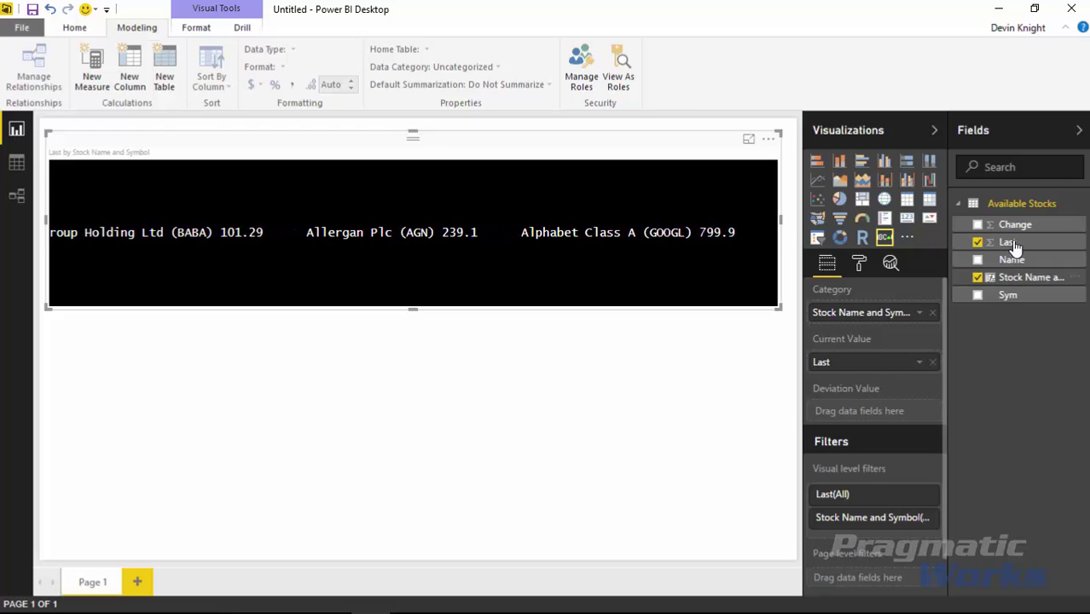
{"action": "left_click_drag", "start_coordinate": [1020, 225], "coordinate": [909, 413]}
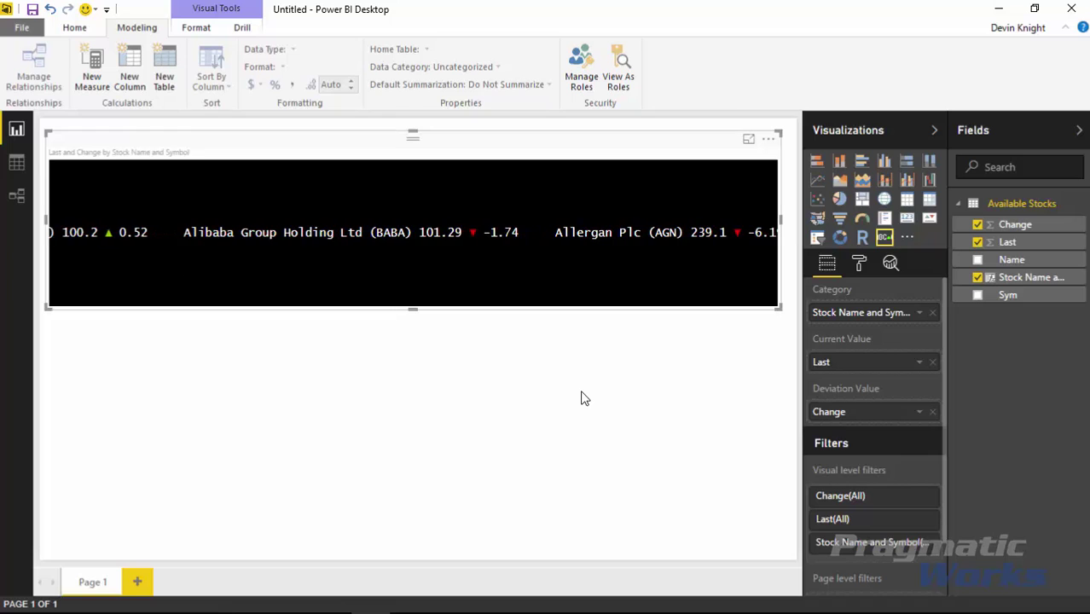
Show the formula of the Stock Name and Symbol column.
{"action": "left_click", "coordinate": [1026, 280]}
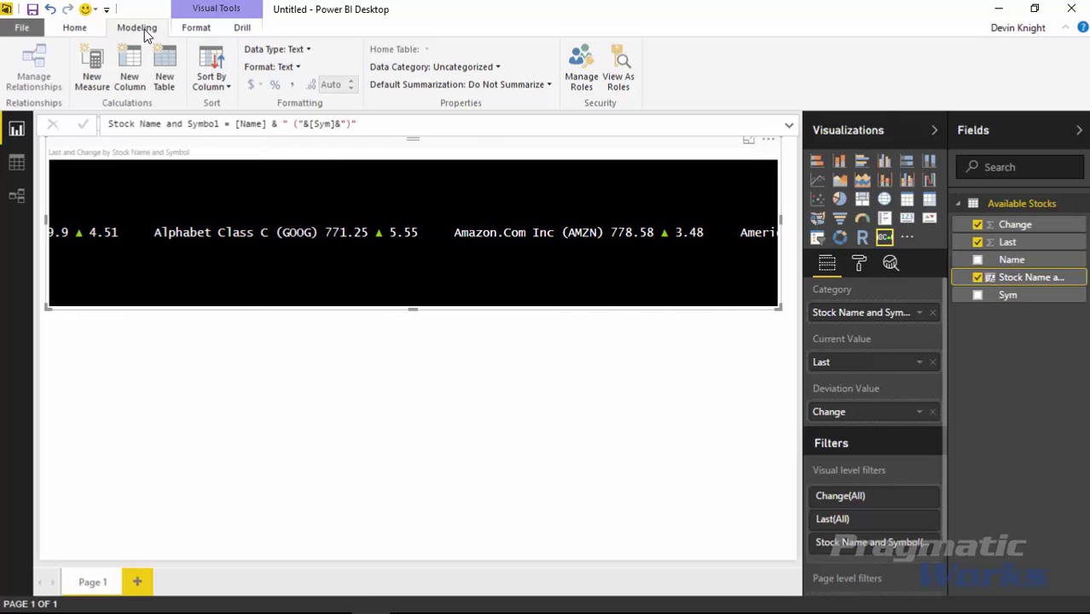
Sort the Stock Name and Symbol column by the Sym column.
{"action": "left_click", "coordinate": [210, 89]}
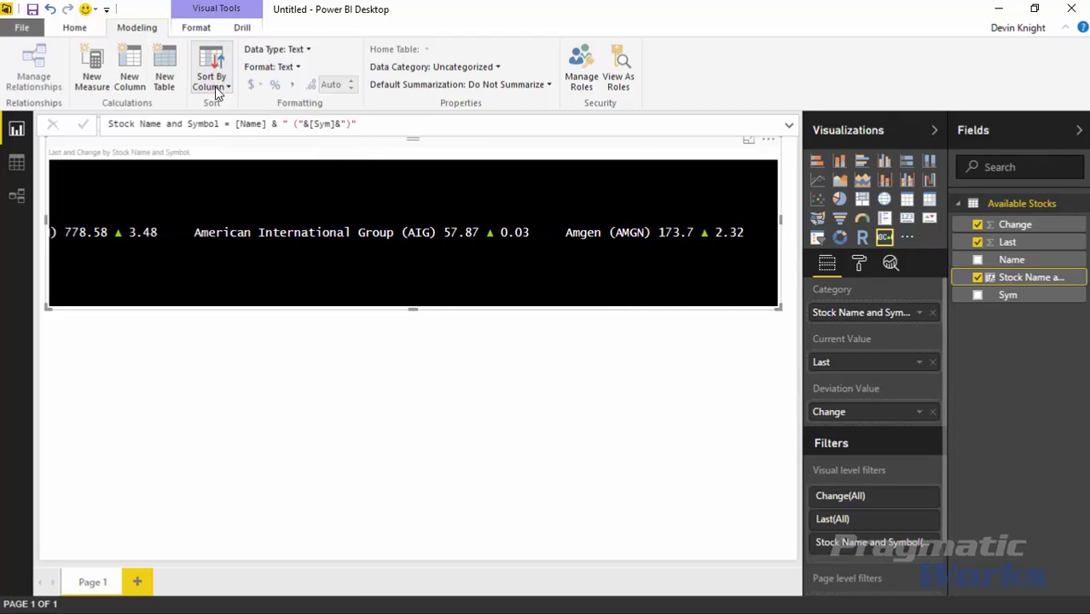
{"action": "left_click", "coordinate": [215, 90]}
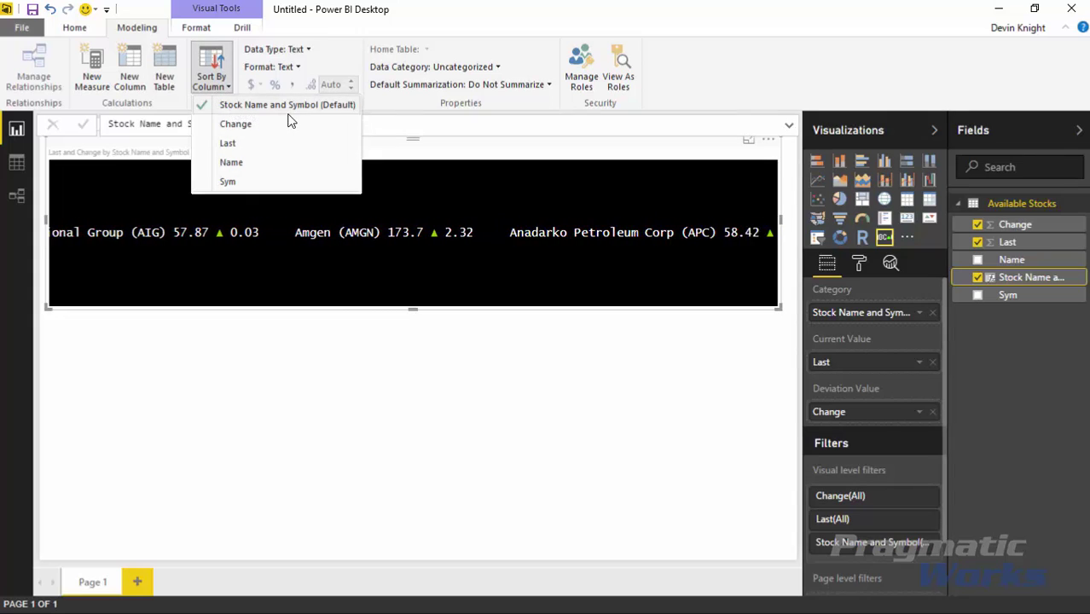
{"action": "left_click", "coordinate": [230, 183]}
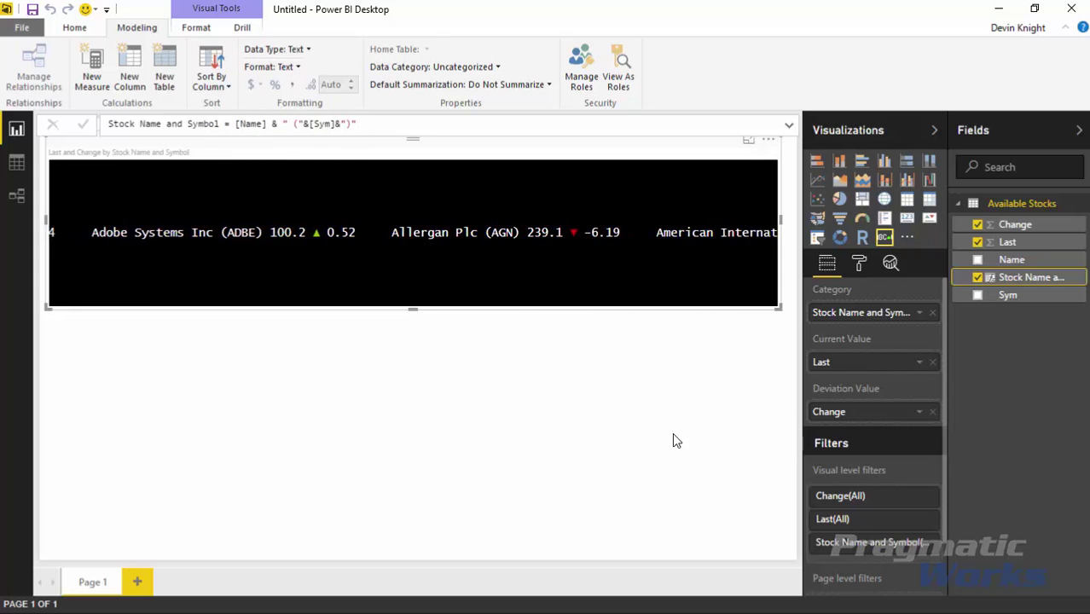
Show the Scroller-specific formatting options and widen the pane to make their names more readable.
{"action": "left_click", "coordinate": [860, 267]}
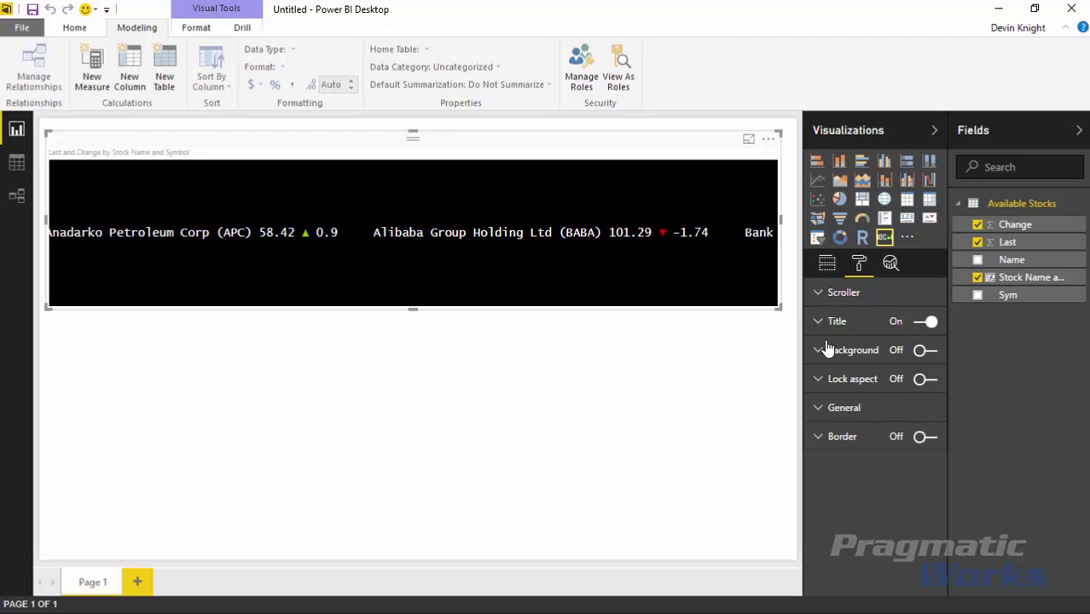
{"action": "left_click", "coordinate": [817, 292]}
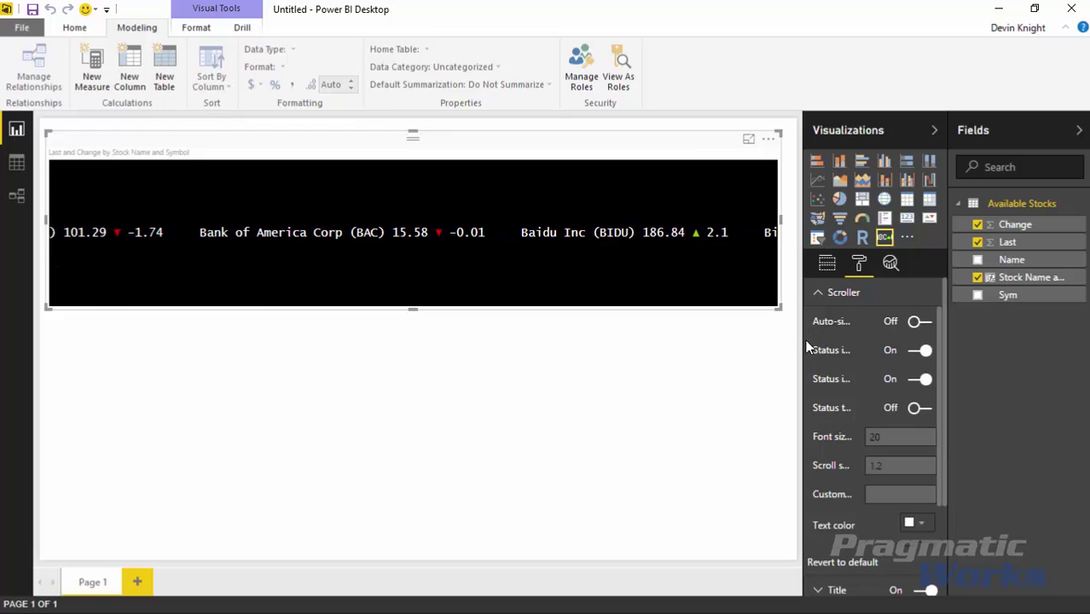
{"action": "left_click_drag", "start_coordinate": [804, 343], "coordinate": [747, 357]}
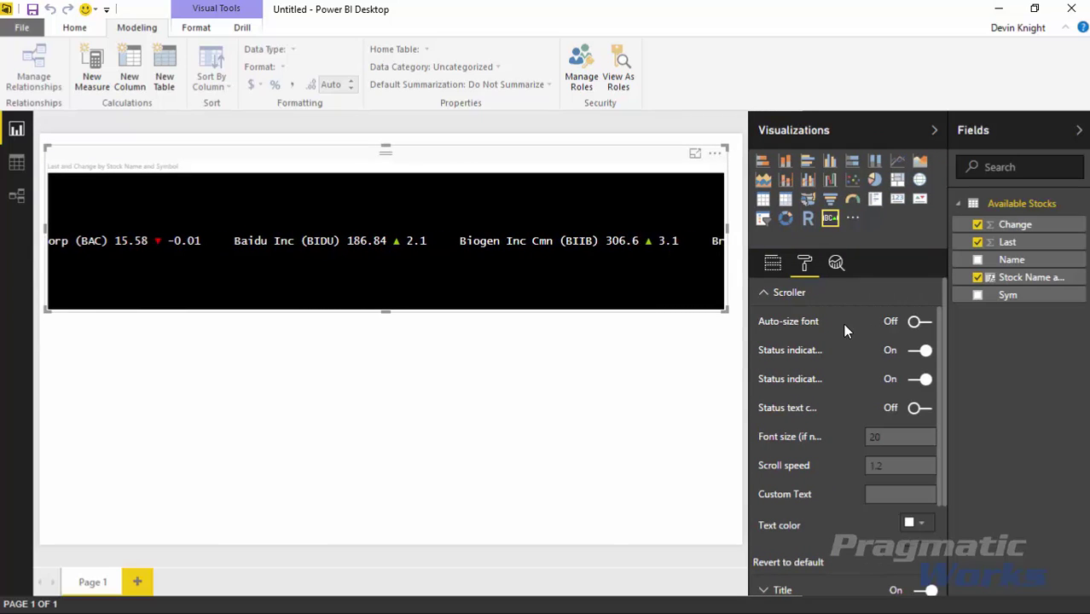
Try auto-size font on a thin Scroller strip, turn it off and make the visual somewhat taller again.
{"action": "left_click", "coordinate": [919, 323]}
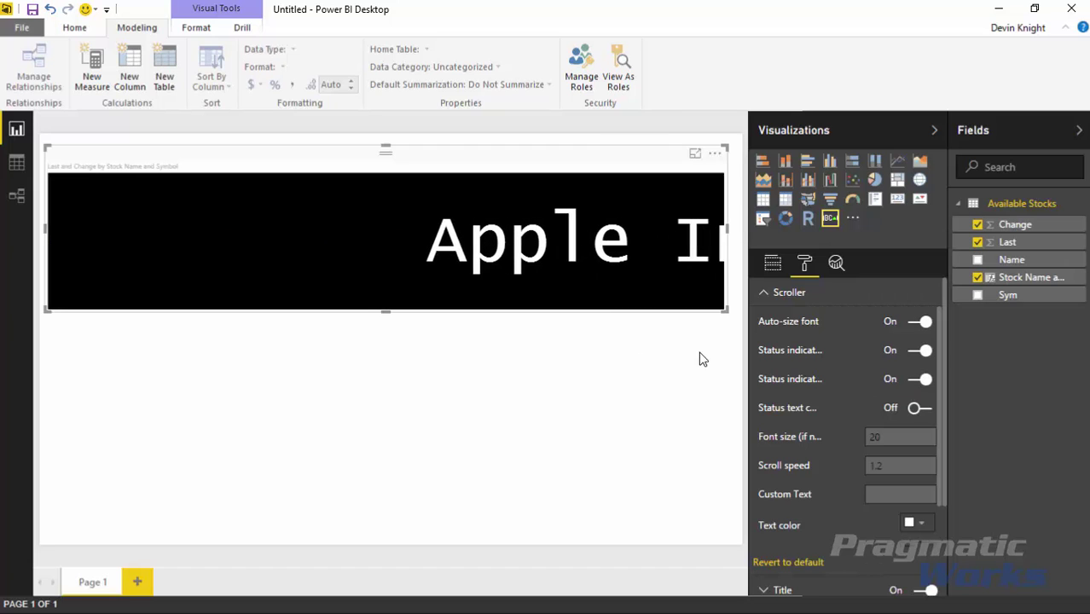
{"action": "left_click_drag", "start_coordinate": [727, 312], "coordinate": [689, 215]}
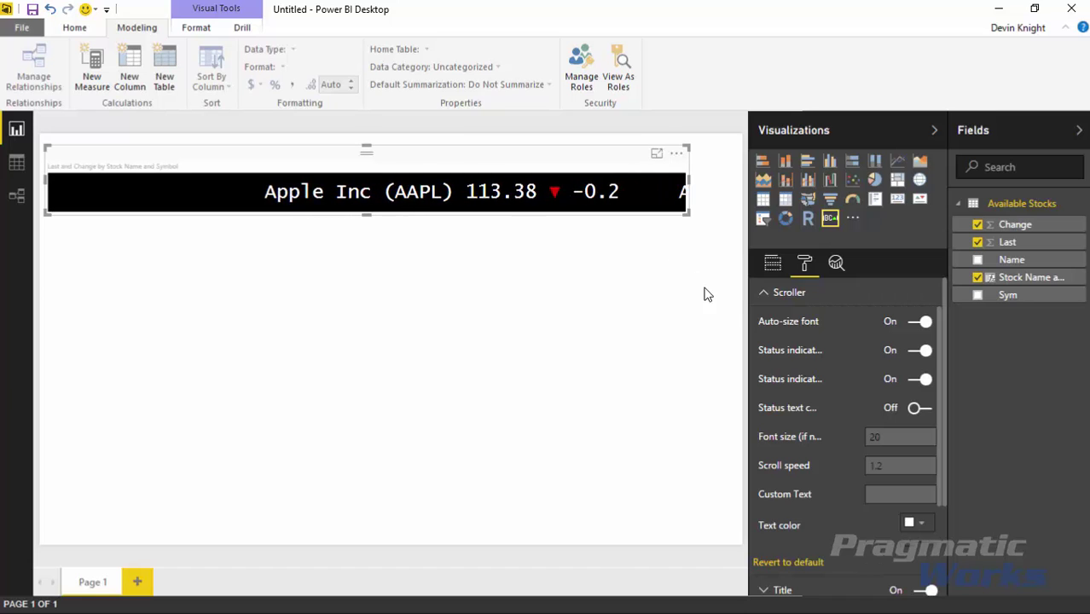
{"action": "left_click", "coordinate": [923, 322]}
{"action": "left_click_drag", "start_coordinate": [689, 217], "coordinate": [703, 257]}
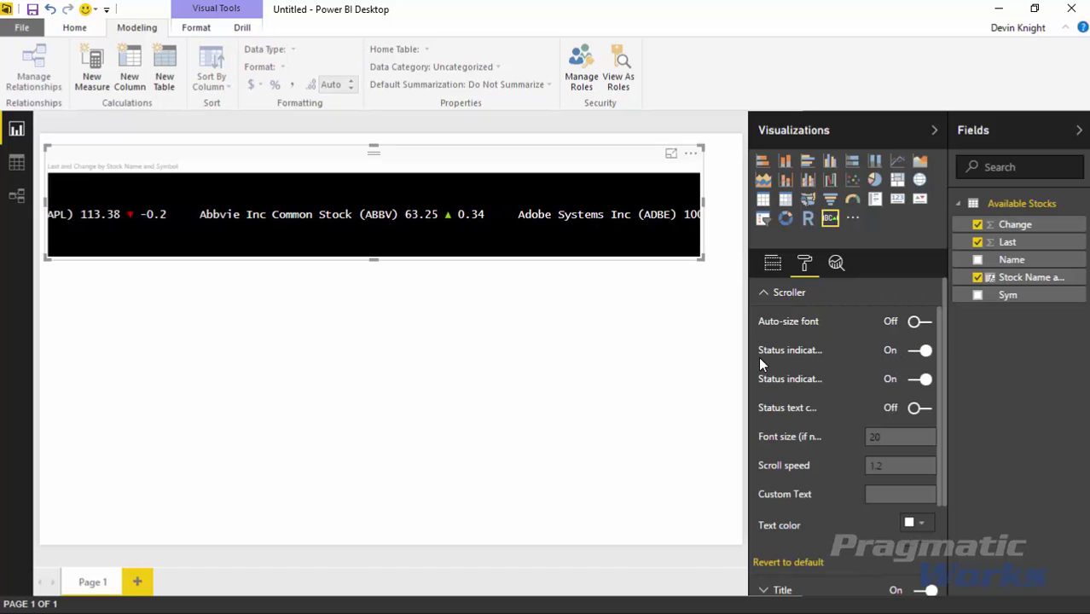
Try the Scroller without its status indicator, restore it, turn off status indicator coloring and turn on status text coloring.
{"action": "left_click_drag", "start_coordinate": [750, 372], "coordinate": [662, 401]}
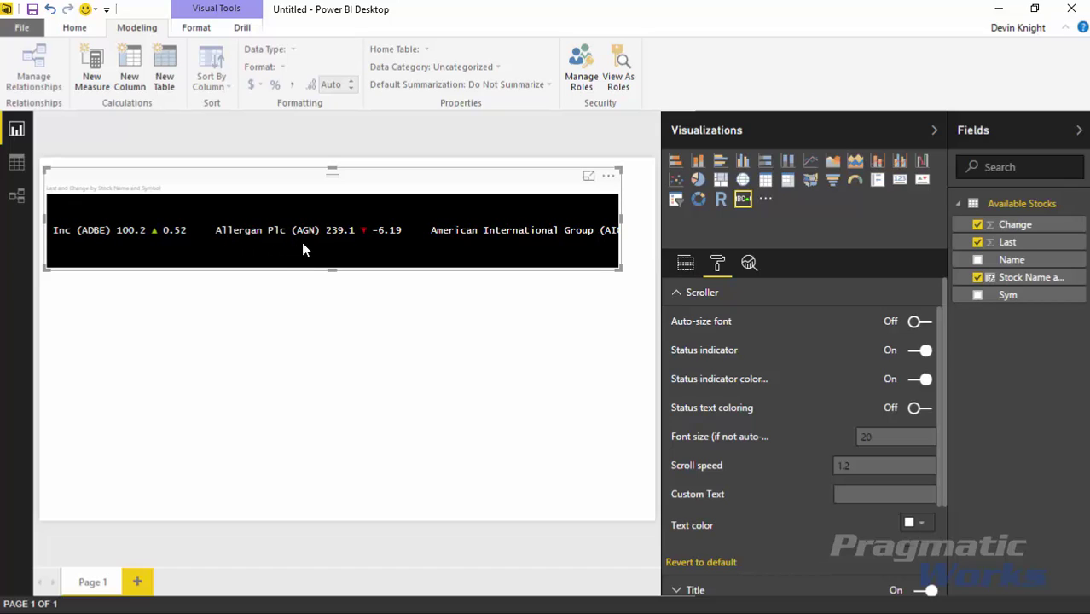
{"action": "left_click", "coordinate": [923, 352]}
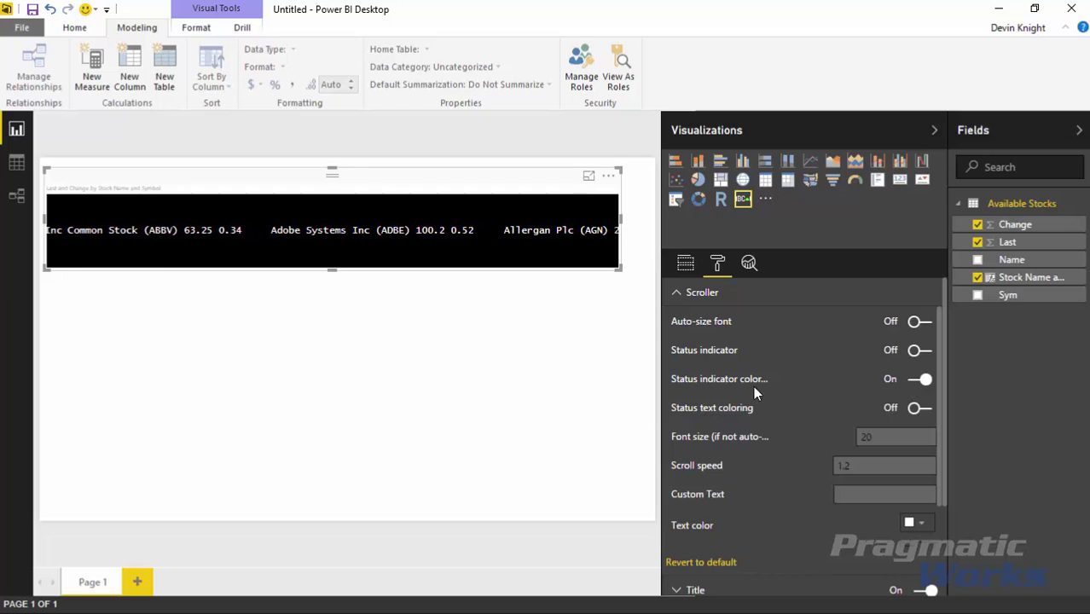
{"action": "left_click", "coordinate": [917, 350]}
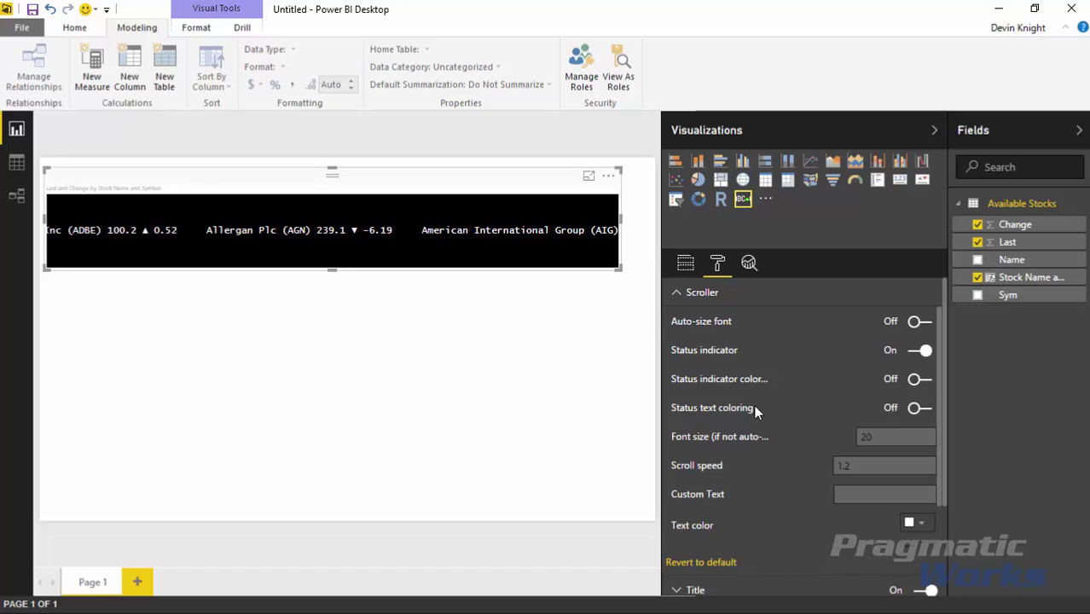
{"action": "left_click", "coordinate": [917, 408]}
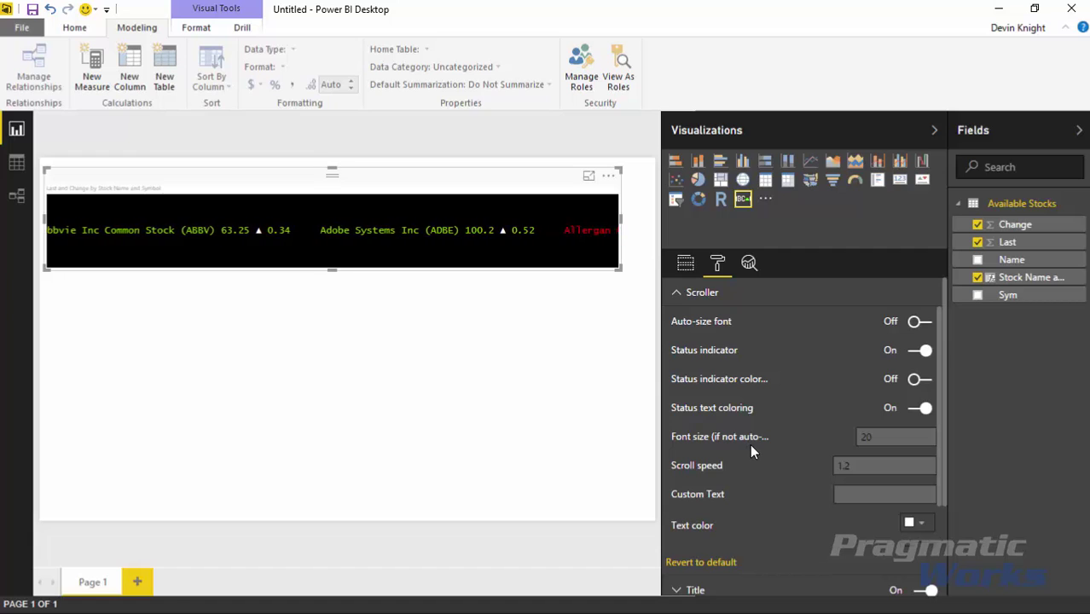
With auto-size font off, set the Scroller's font size to 40 and its scroll speed to 2.5.
{"action": "left_click_drag", "start_coordinate": [662, 466], "coordinate": [615, 464]}
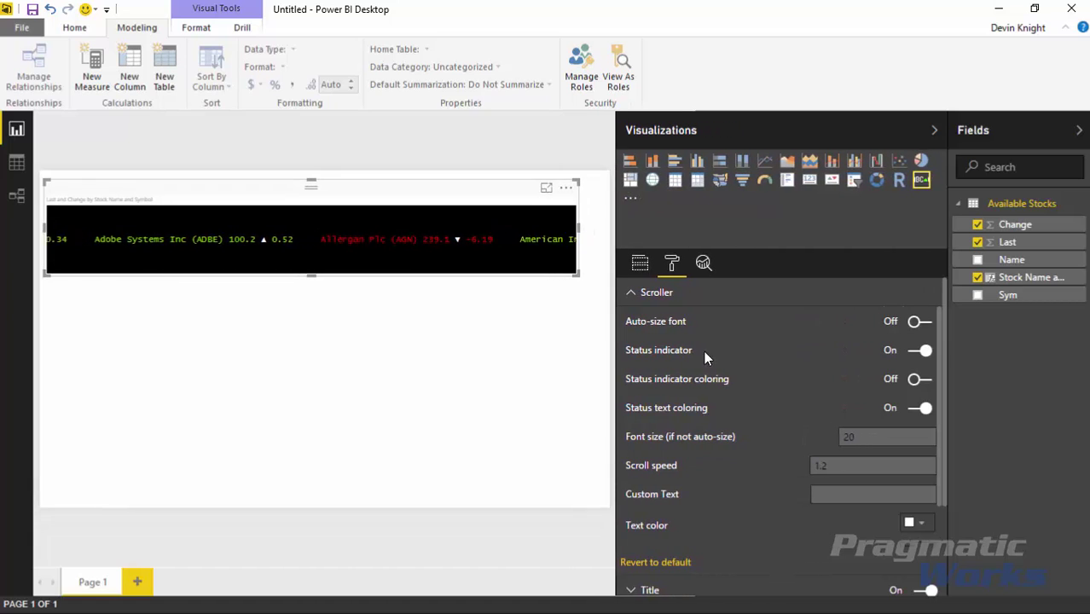
{"action": "left_click", "coordinate": [916, 325]}
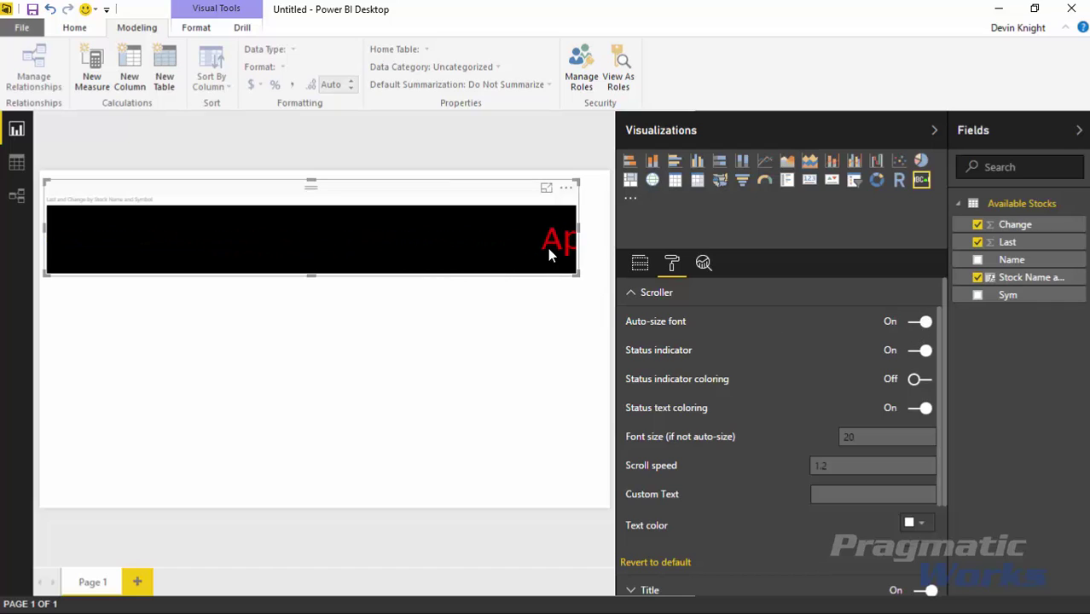
{"action": "left_click", "coordinate": [923, 322]}
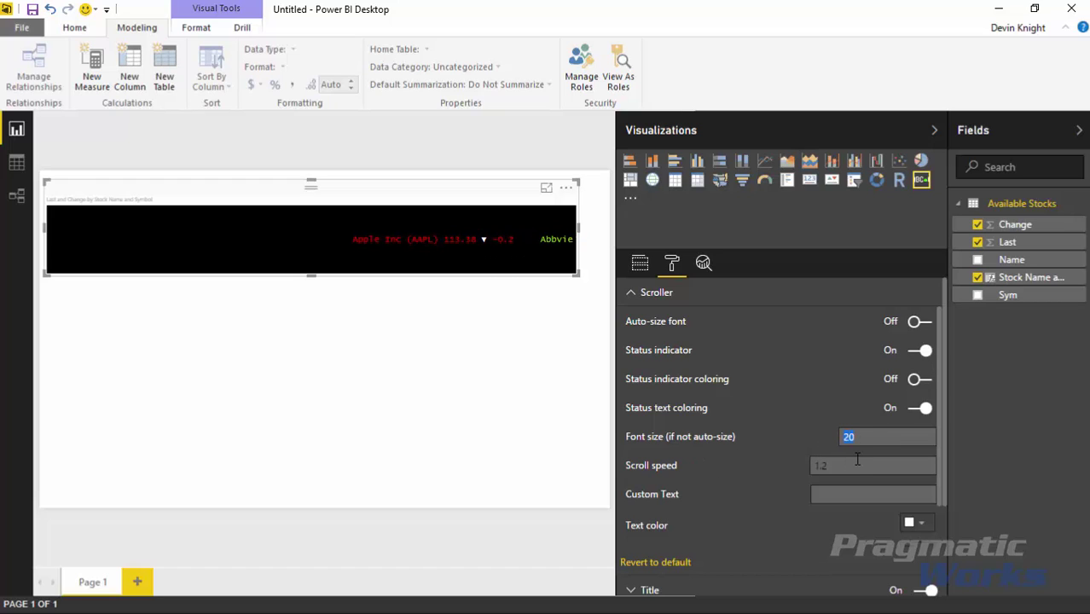
{"action": "key", "text": "Tab"}
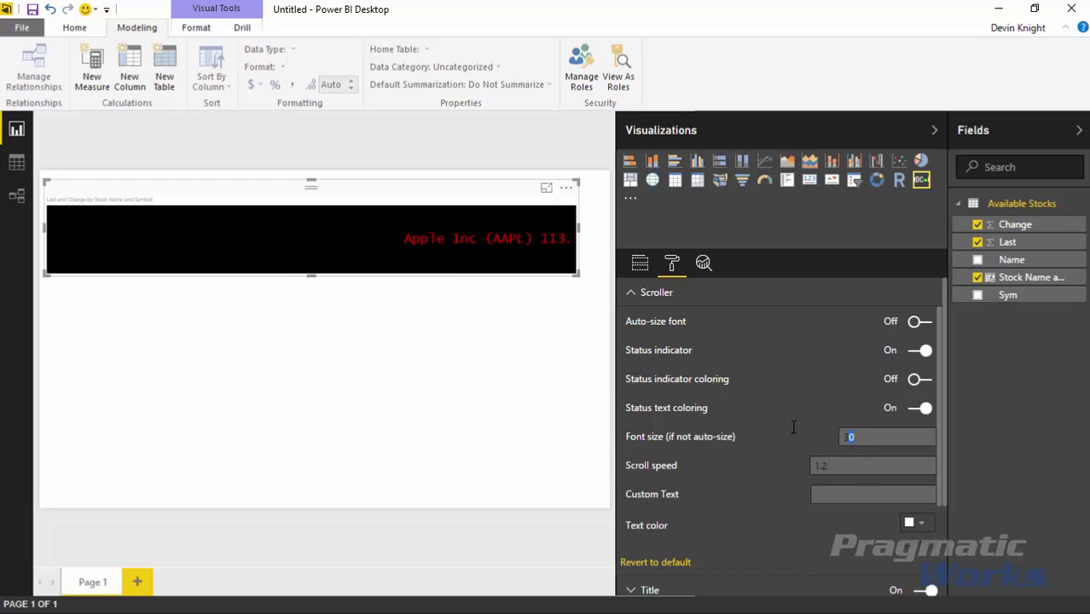
{"action": "type", "text": "40"}
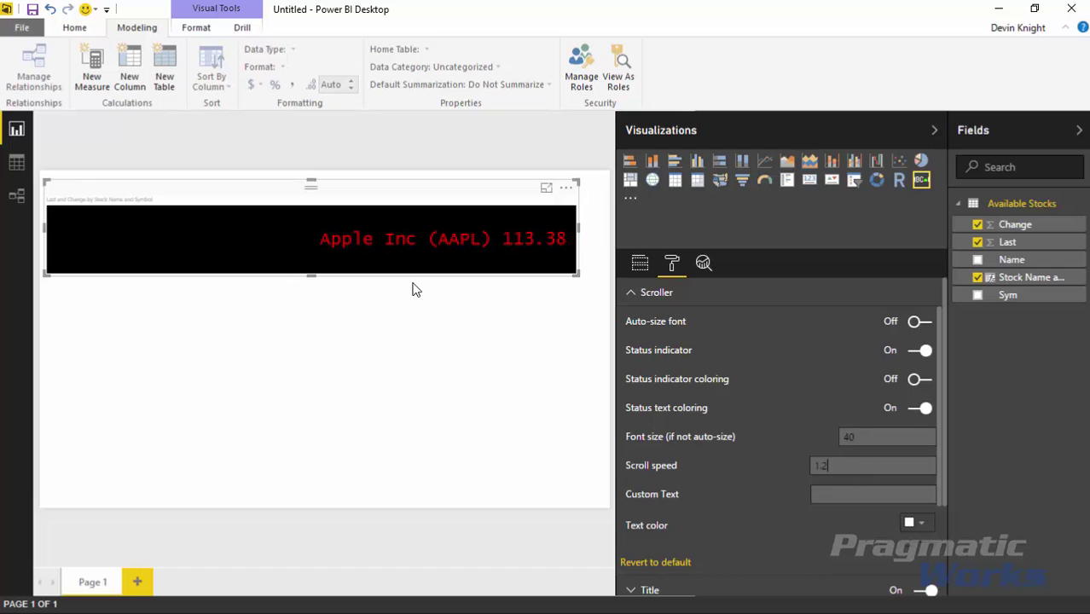
{"action": "double_click", "coordinate": [849, 466]}
{"action": "type", "text": "2.5"}
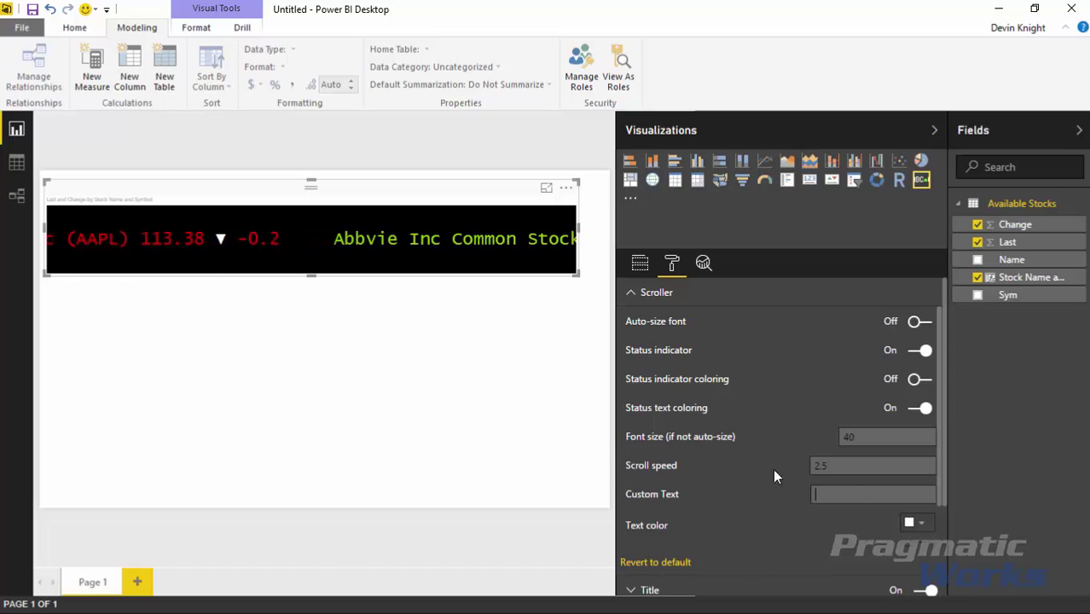
Try "Blah blah" as the Scroller's custom text and clear it again.
{"action": "scroll", "coordinate": [790, 456], "scroll_direction": "down", "scroll_amount": 3}
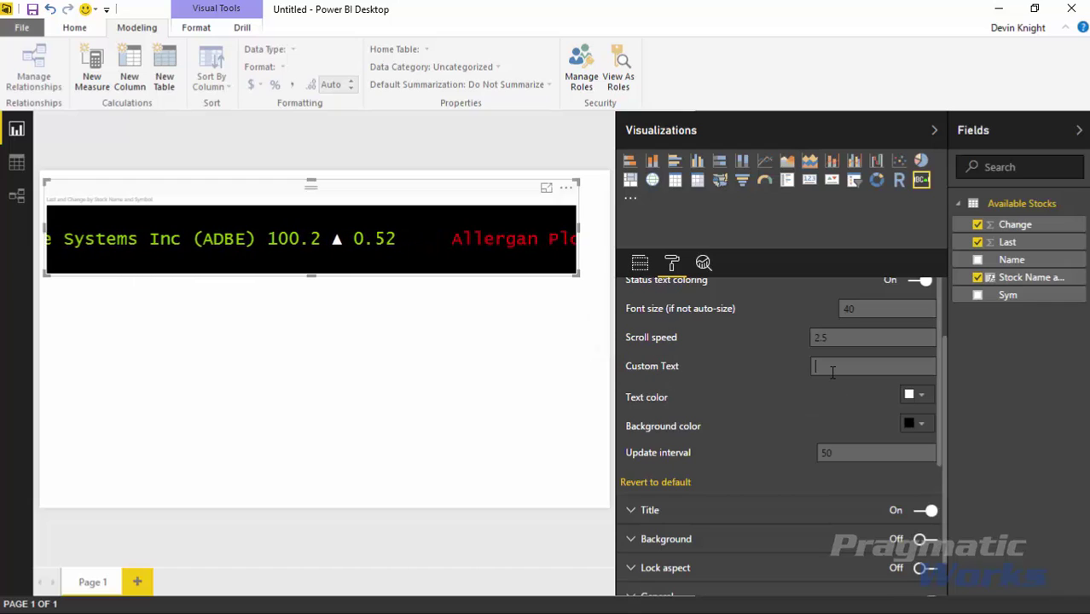
{"action": "type", "text": "Blah blah"}
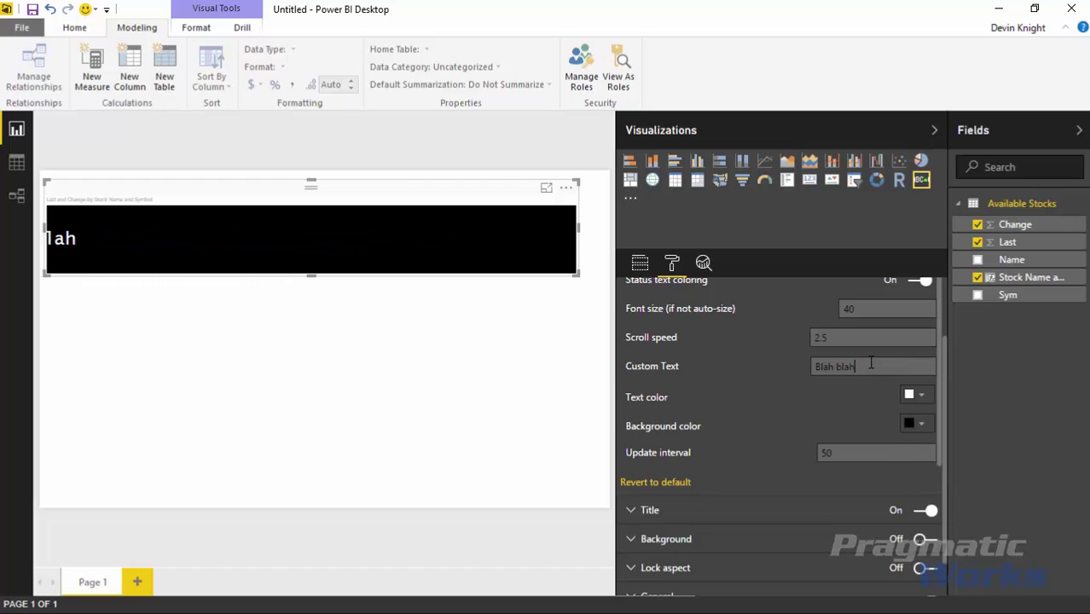
{"action": "key", "text": "BackSpace"}
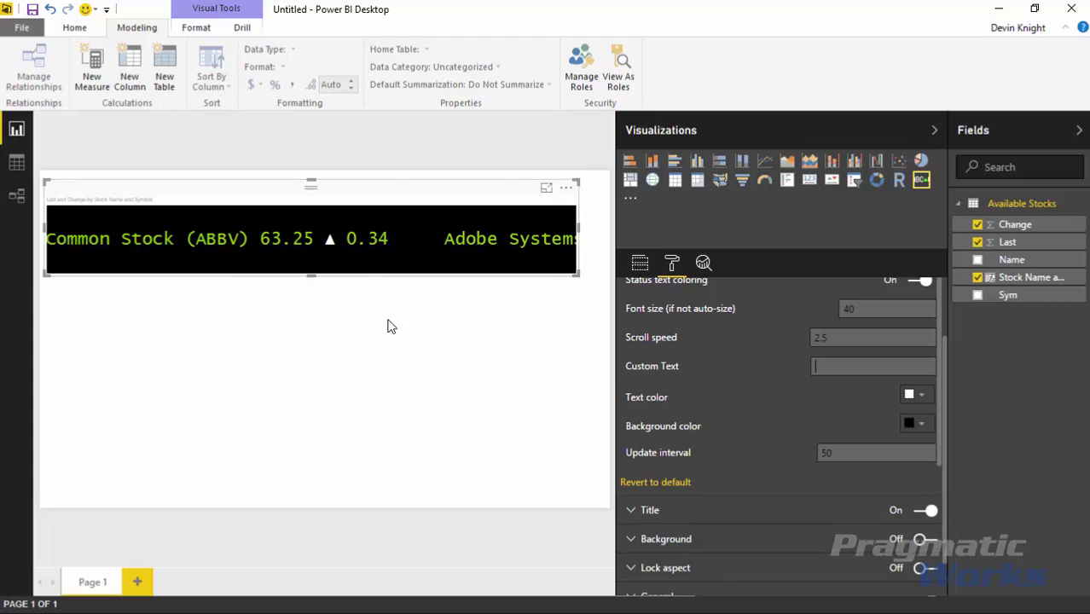
Turn off status text coloring and set the Scroller's text color to teal after trying dark red.
{"action": "scroll", "coordinate": [944, 358], "scroll_direction": "up", "scroll_amount": 2}
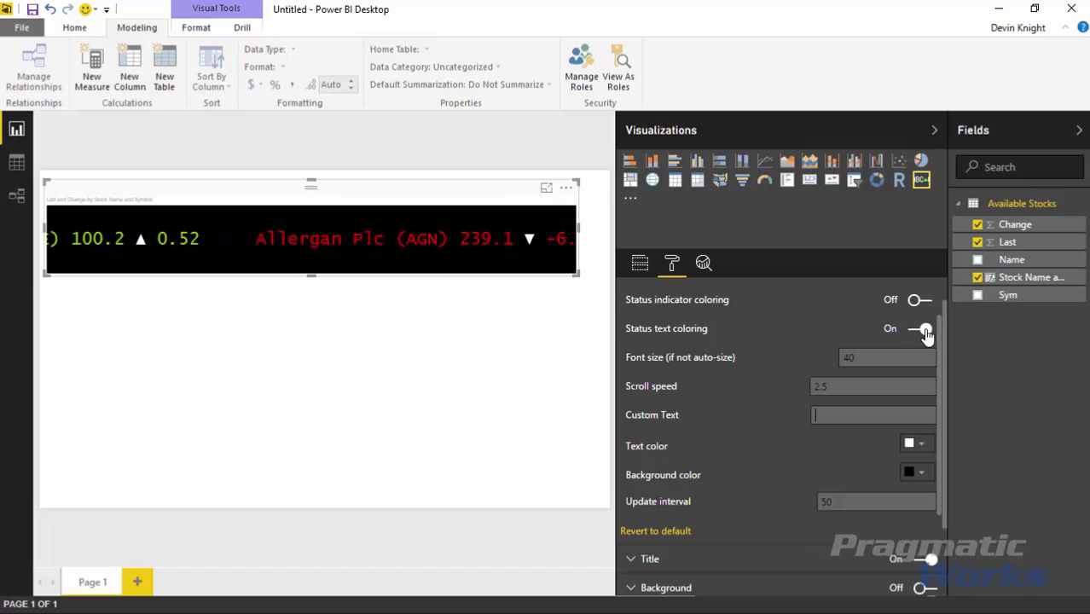
{"action": "left_click", "coordinate": [922, 332]}
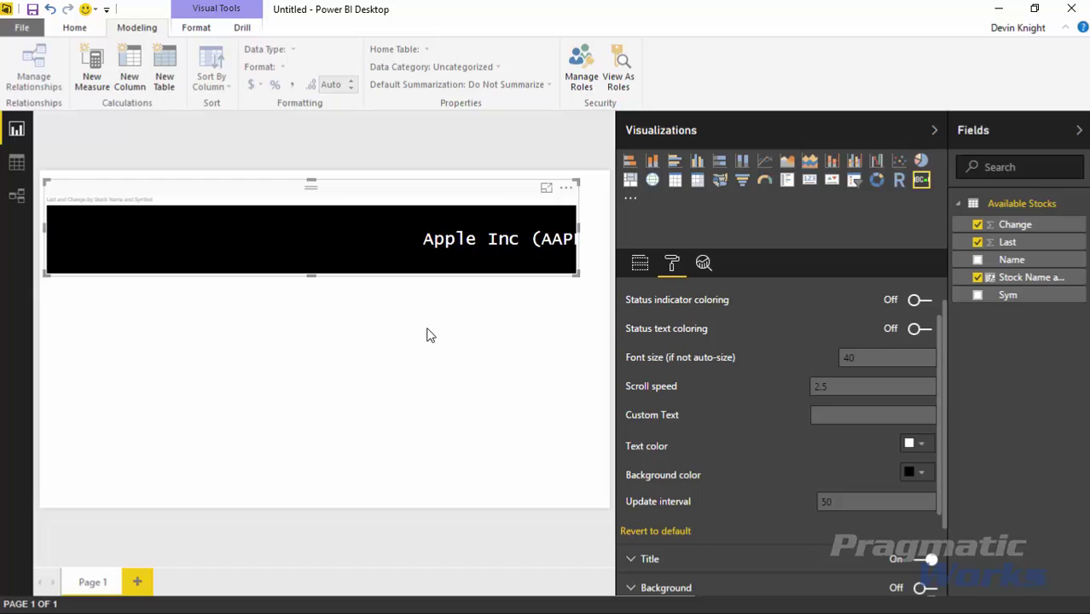
{"action": "left_click", "coordinate": [912, 444]}
{"action": "left_click", "coordinate": [860, 418]}
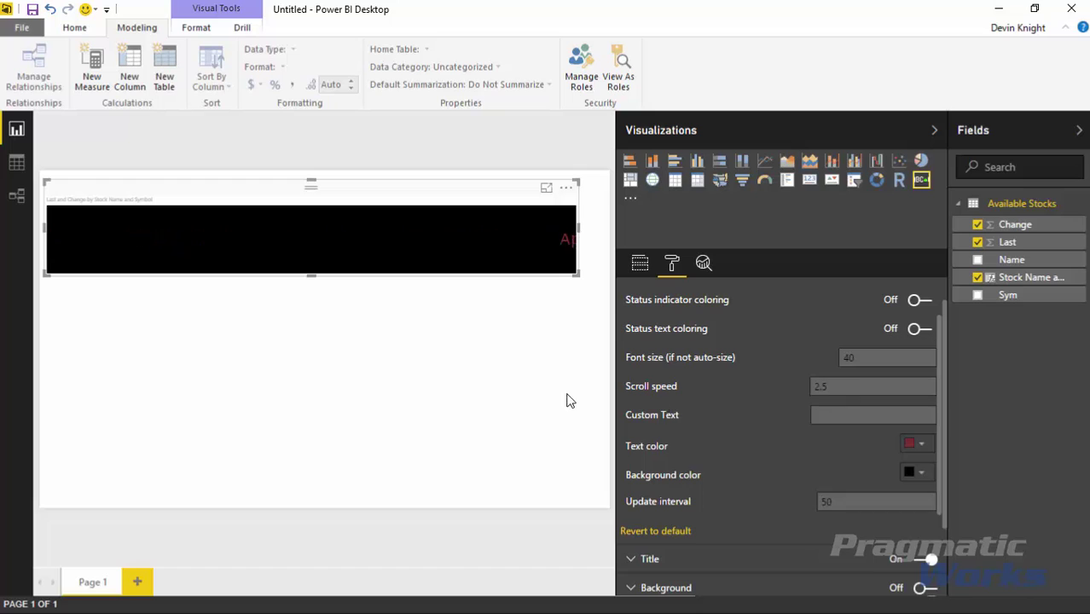
{"action": "left_click", "coordinate": [926, 447]}
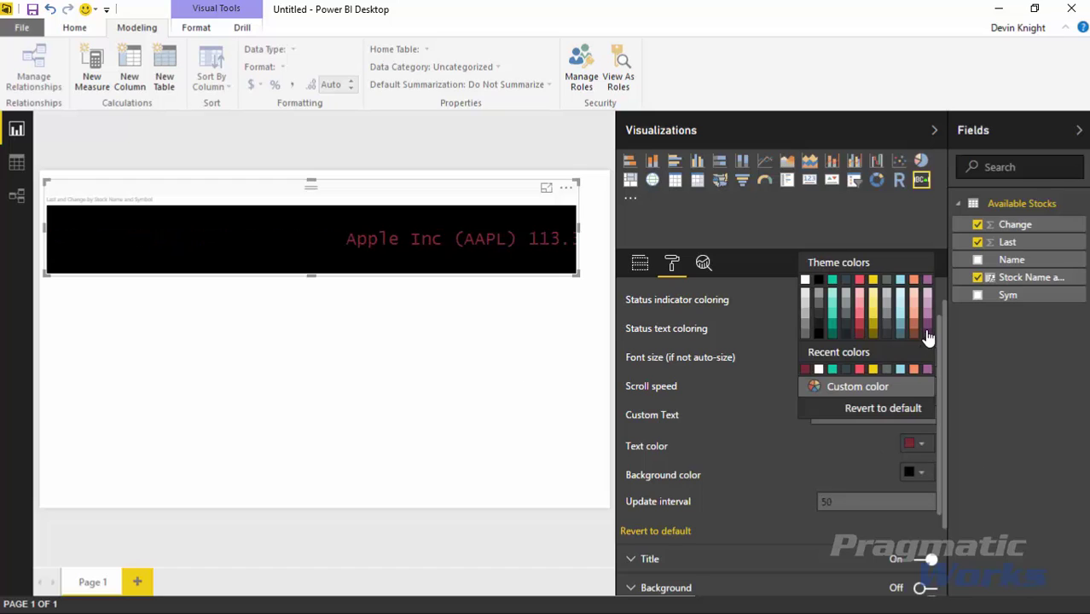
{"action": "left_click", "coordinate": [833, 369]}
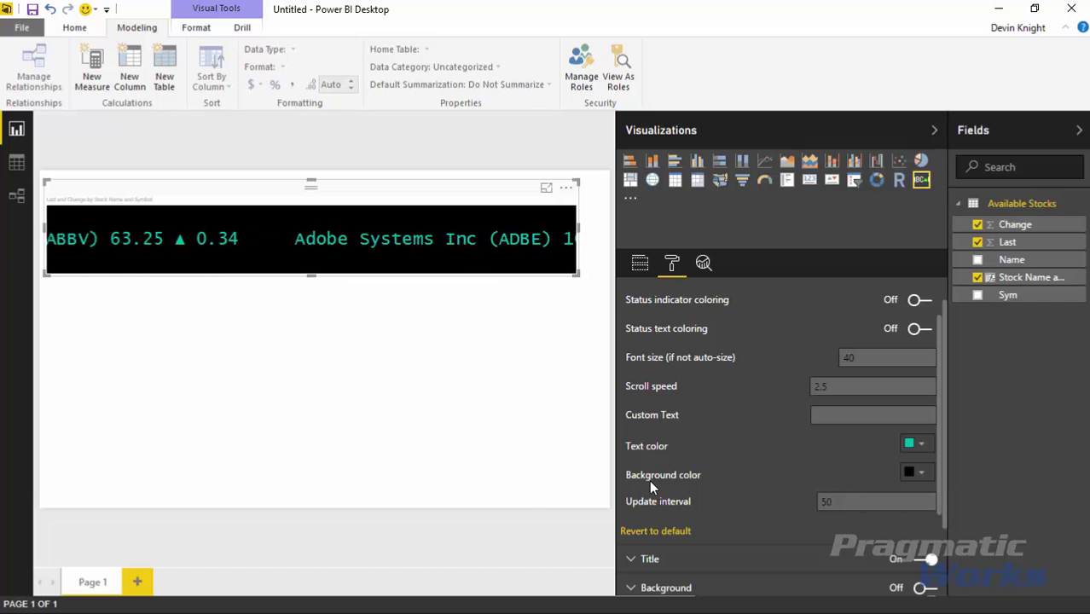
Try a white background color for the Scroller and undo the recent text and background color changes.
{"action": "left_click", "coordinate": [919, 473]}
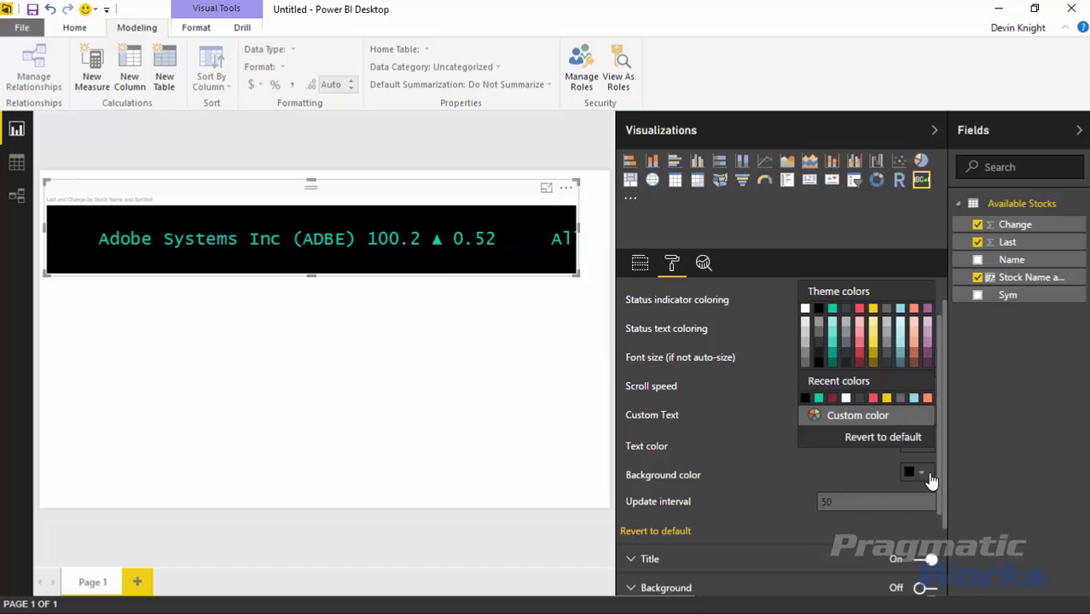
{"action": "left_click", "coordinate": [806, 311]}
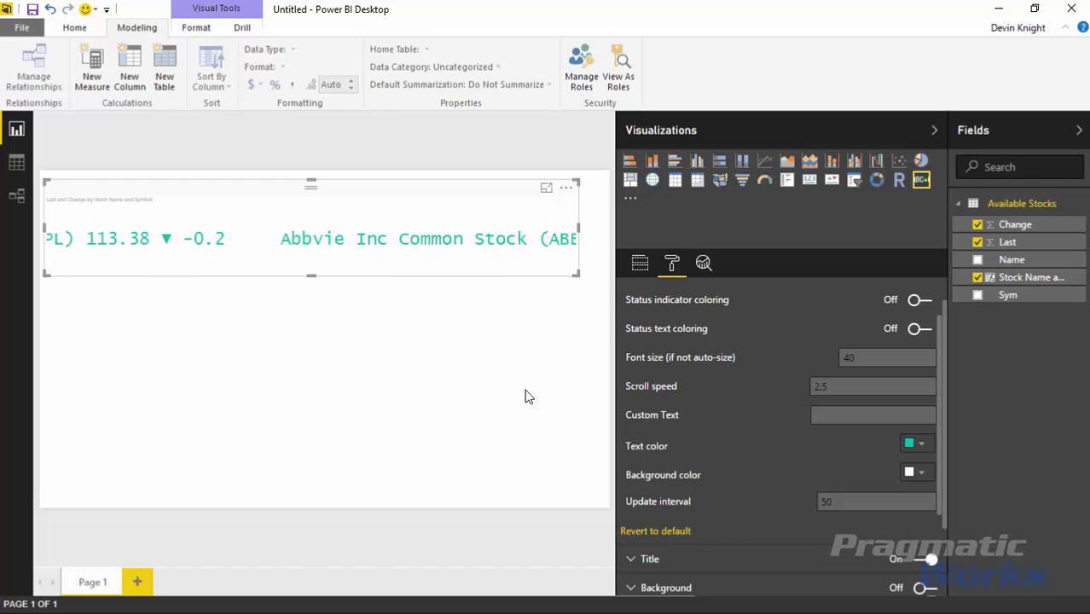
{"action": "scroll", "coordinate": [941, 510], "scroll_direction": "down", "scroll_amount": 1}
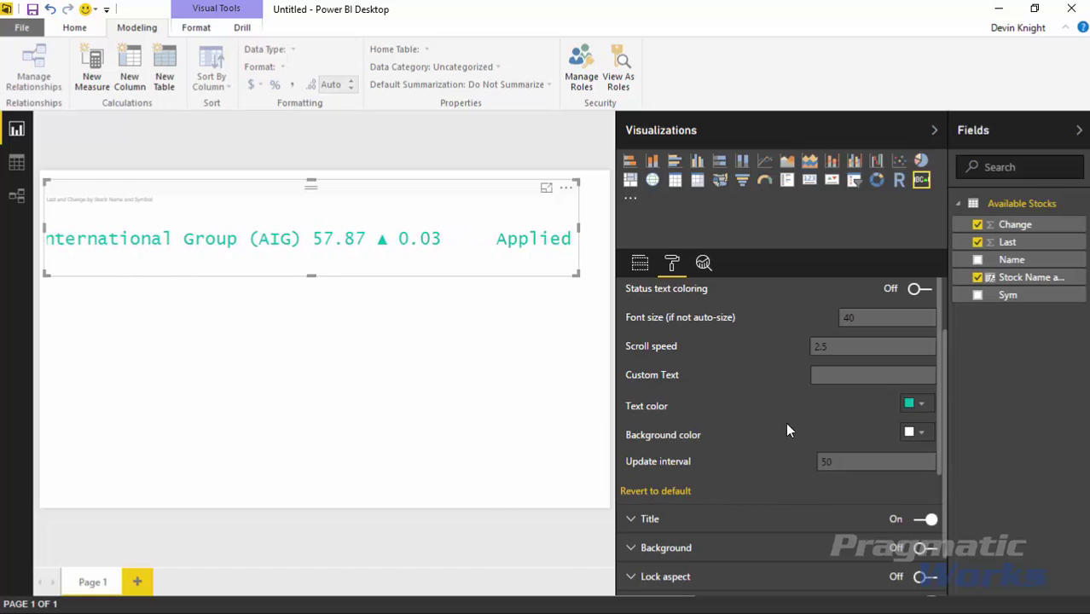
{"action": "scroll", "coordinate": [943, 370], "scroll_direction": "up", "scroll_amount": 1}
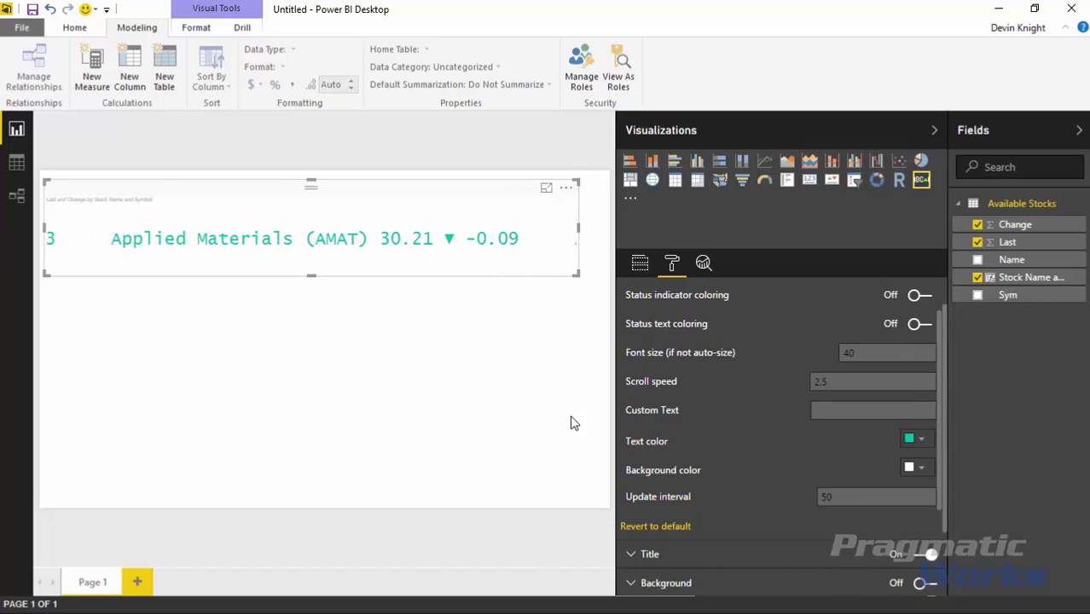
{"action": "scroll", "coordinate": [940, 333], "scroll_direction": "up", "scroll_amount": 1}
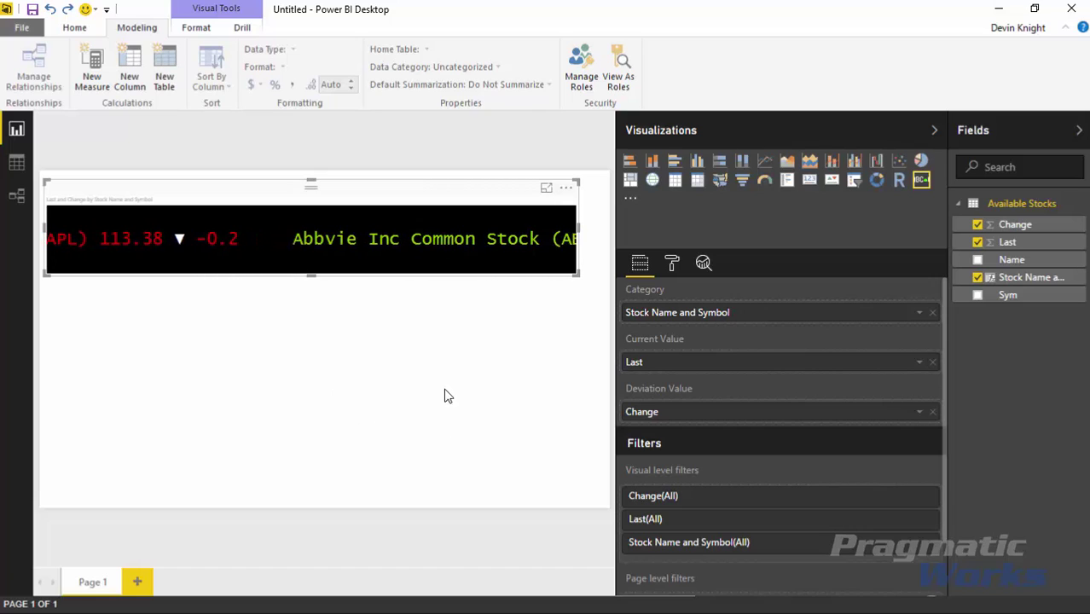
Center the Scroller's title in its title formatting options.
{"action": "left_click", "coordinate": [671, 265]}
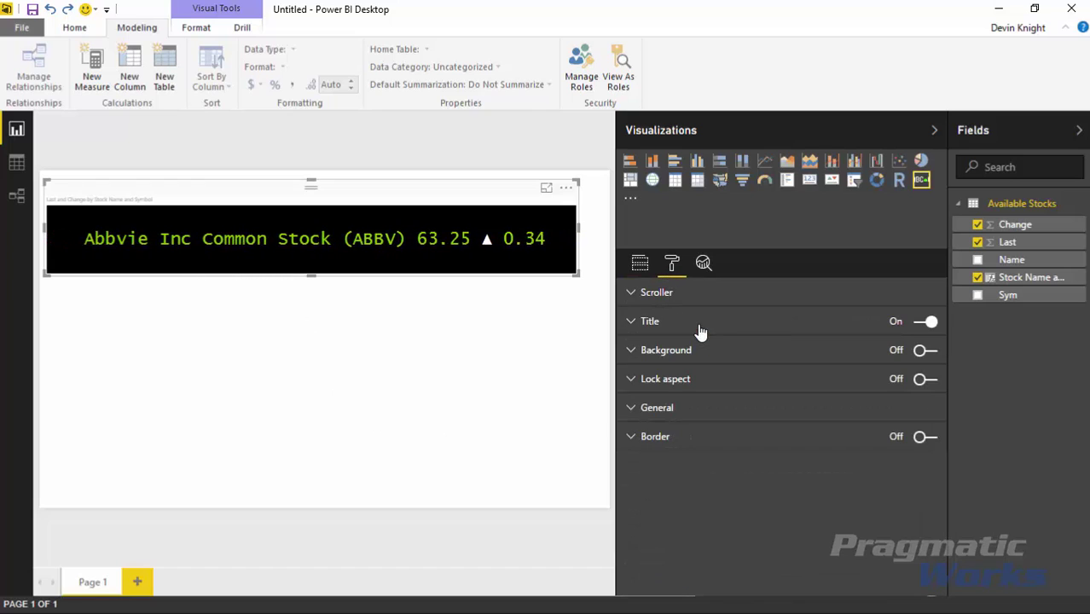
{"action": "left_click", "coordinate": [630, 324]}
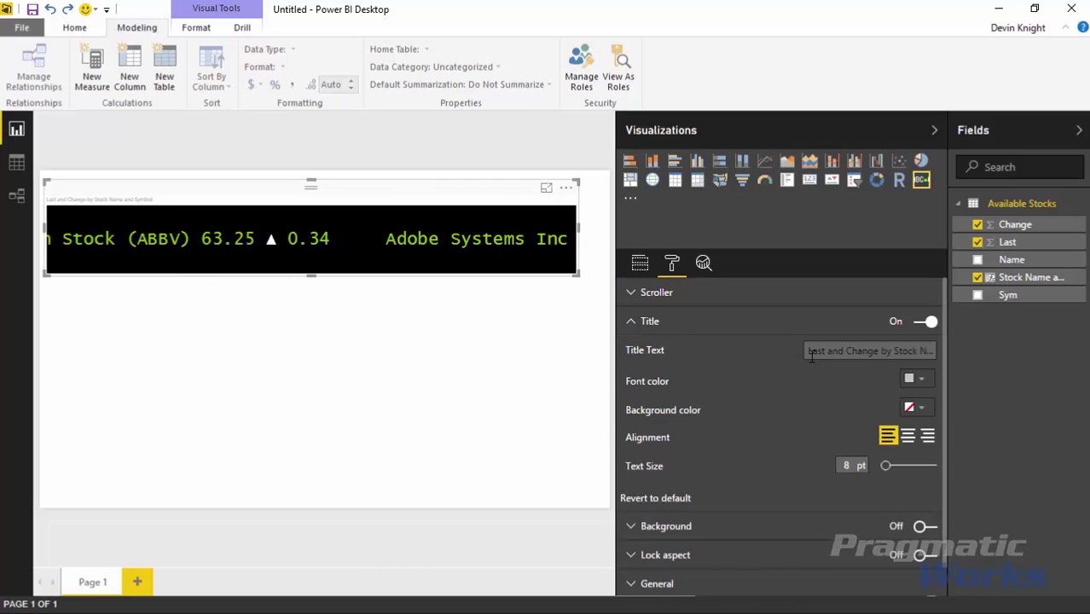
{"action": "left_click", "coordinate": [907, 437]}
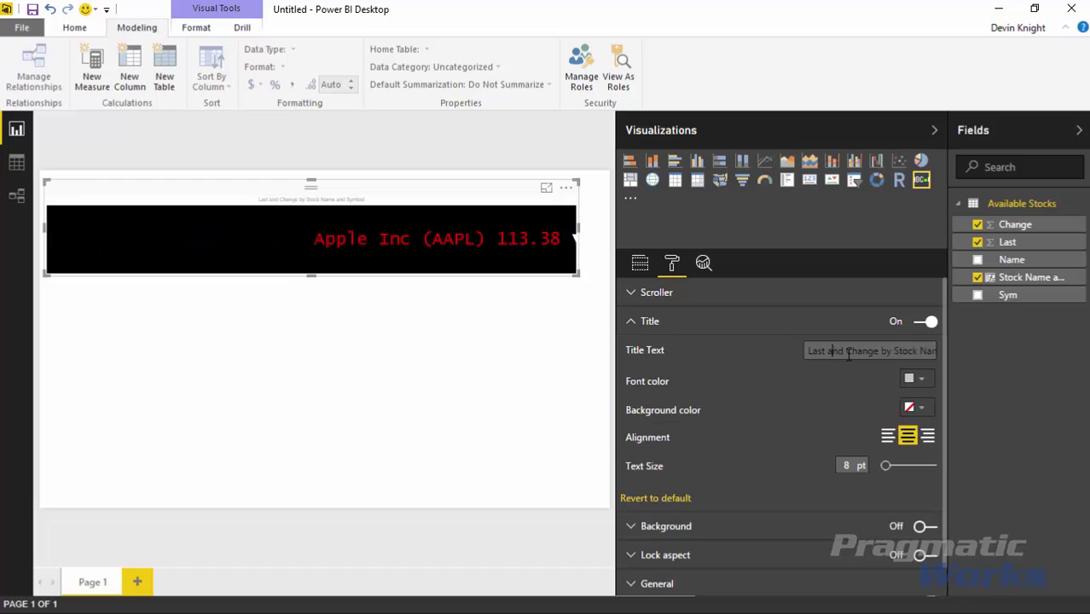
Replace the Scroller's title text with "Stock Changes".
{"action": "left_click_drag", "start_coordinate": [892, 350], "coordinate": [380, 282]}
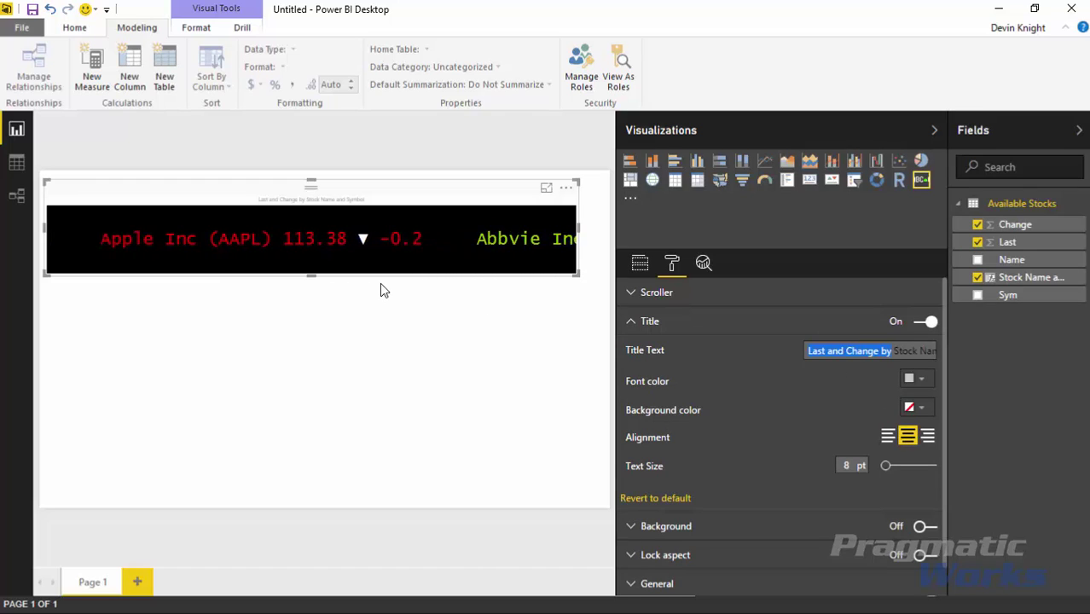
{"action": "key", "text": "BackSpace"}
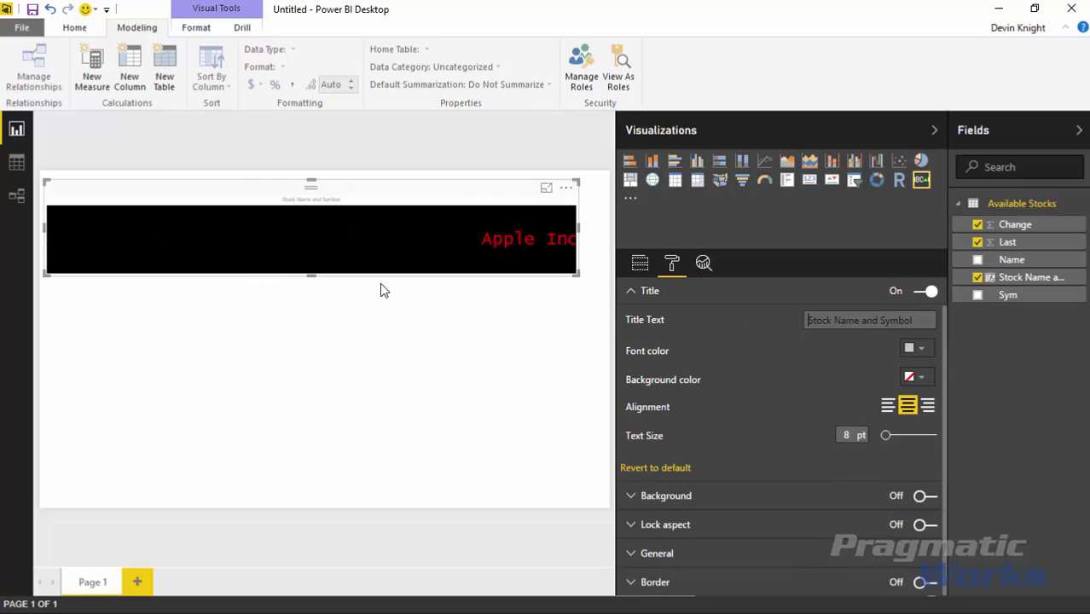
{"action": "key", "text": "BackSpace"}
{"action": "key", "text": "BackSpace"}
{"action": "key", "text": "BackSpace"}
{"action": "key", "text": "BackSpace"}
{"action": "key", "text": "BackSpace"}
{"action": "key", "text": "BackSpace"}
{"action": "key", "text": "BackSpace"}
{"action": "key", "text": "BackSpace"}
{"action": "key", "text": "BackSpace"}
{"action": "key", "text": "BackSpace"}
{"action": "key", "text": "BackSpace"}
{"action": "key", "text": "BackSpace"}
{"action": "key", "text": "BackSpace"}
{"action": "key", "text": "BackSpace"}
{"action": "key", "text": "BackSpace"}
{"action": "type", "text": "Changes"}
Enlarge the Scroller's title text to 22 pt and set its font color to black.
{"action": "left_click_drag", "start_coordinate": [887, 438], "coordinate": [906, 437]}
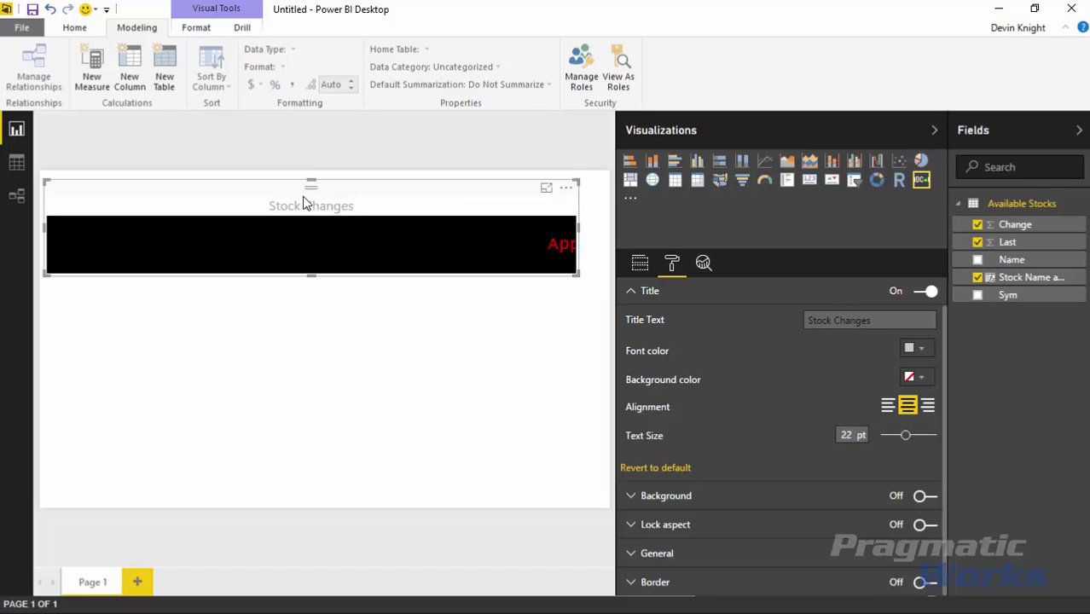
{"action": "left_click", "coordinate": [912, 353]}
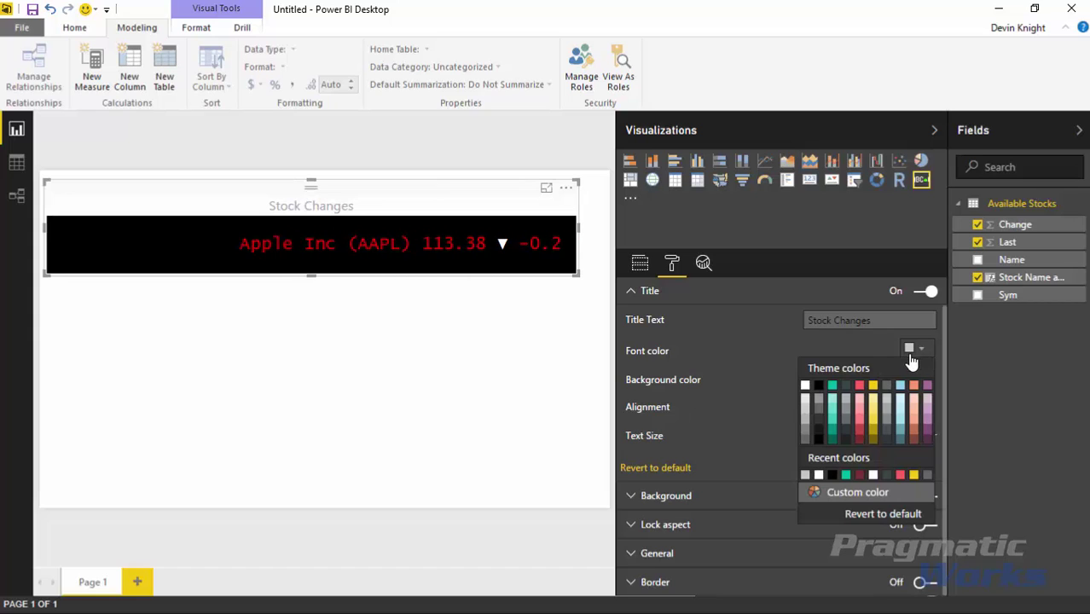
{"action": "left_click", "coordinate": [818, 385]}
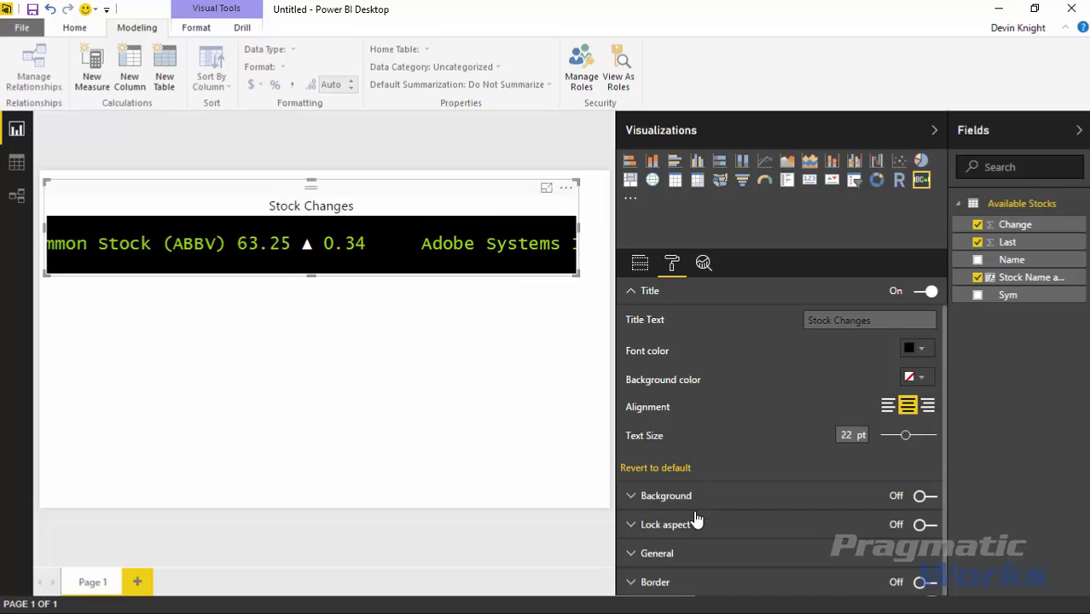
Check the Scroller's background and general position and size options, and turn on its border.
{"action": "left_click", "coordinate": [638, 498]}
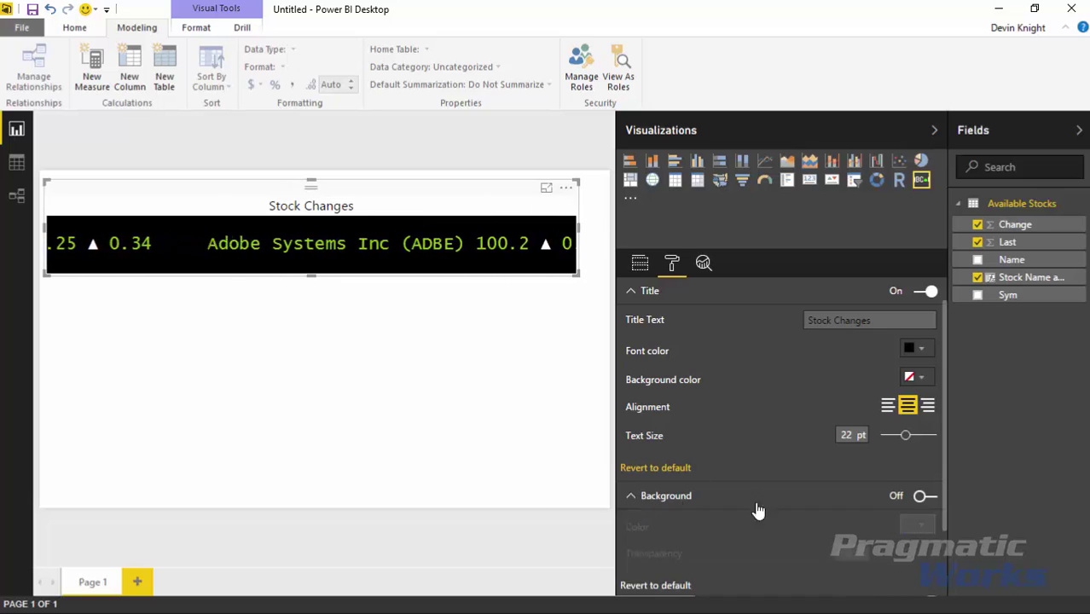
{"action": "left_click", "coordinate": [630, 505]}
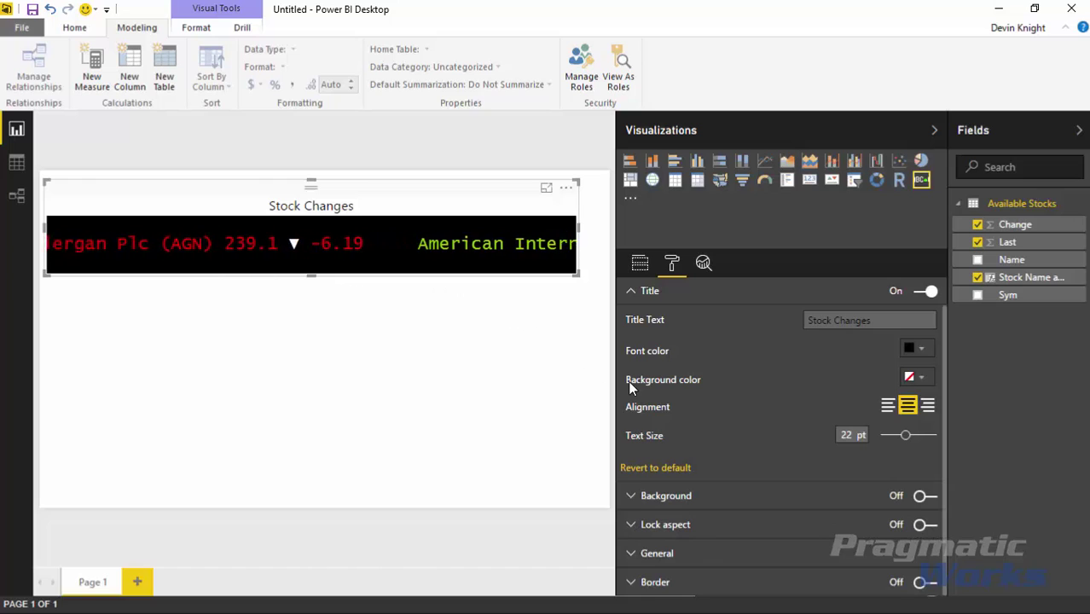
{"action": "left_click", "coordinate": [633, 556]}
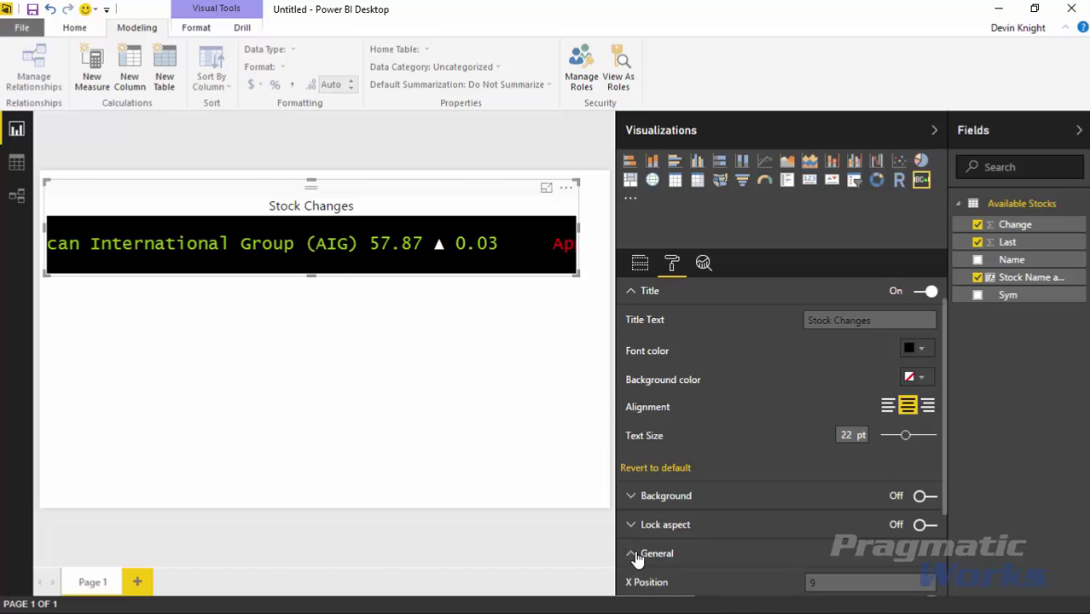
{"action": "scroll", "coordinate": [659, 546], "scroll_direction": "down", "scroll_amount": 3}
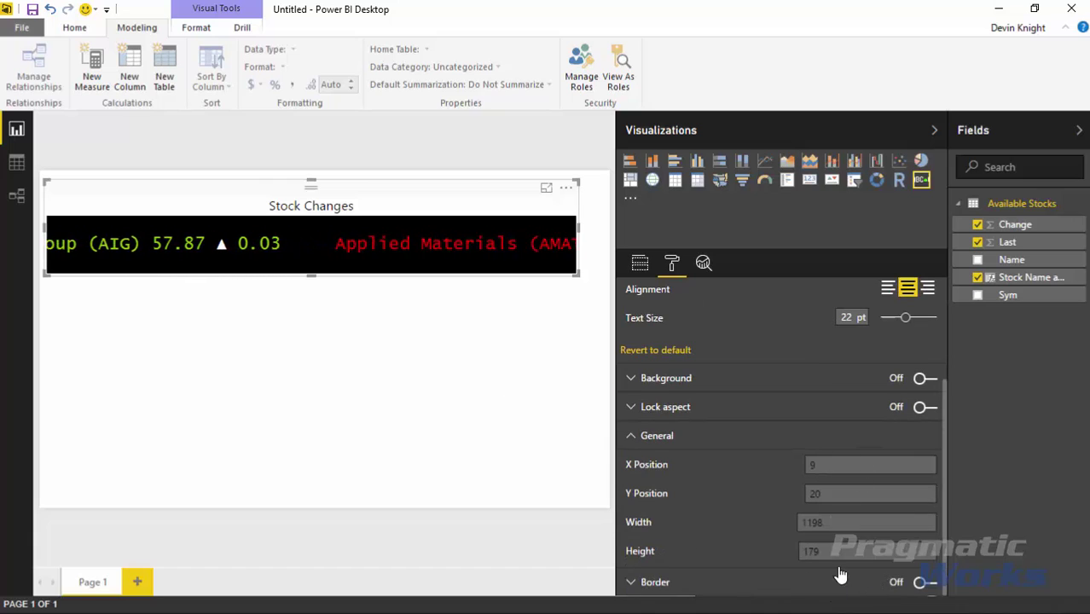
{"action": "left_click", "coordinate": [636, 435]}
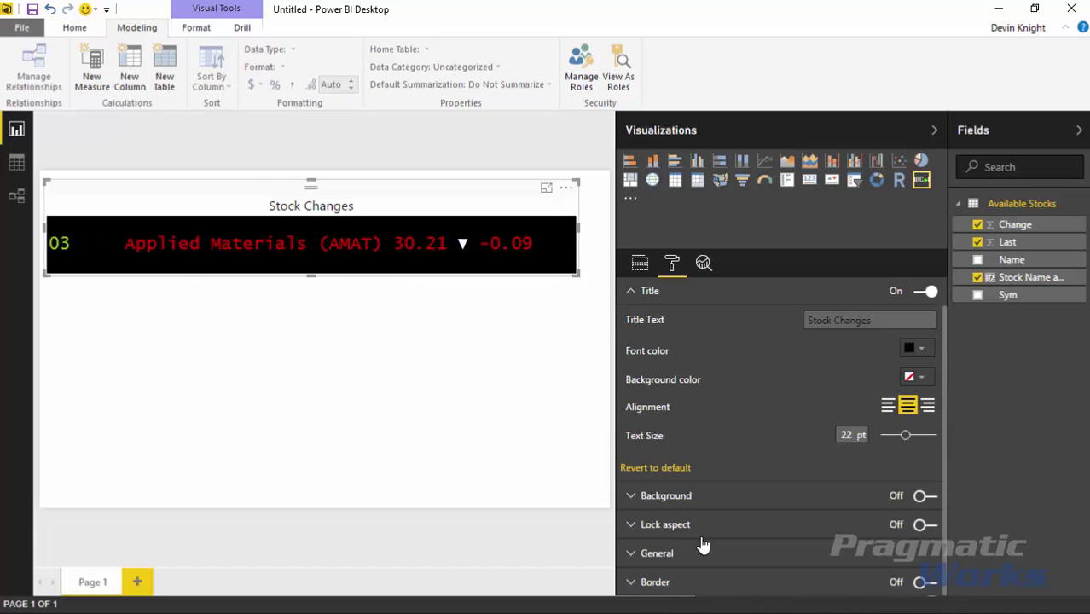
{"action": "left_click", "coordinate": [637, 584]}
{"action": "scroll", "coordinate": [777, 520], "scroll_direction": "down", "scroll_amount": 1}
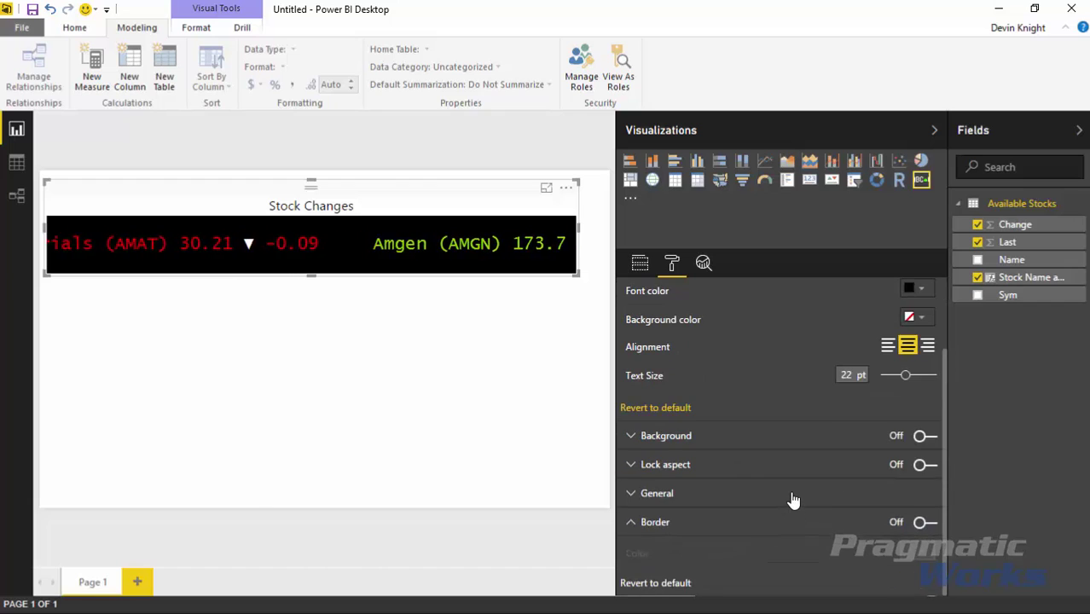
{"action": "left_click", "coordinate": [920, 522]}
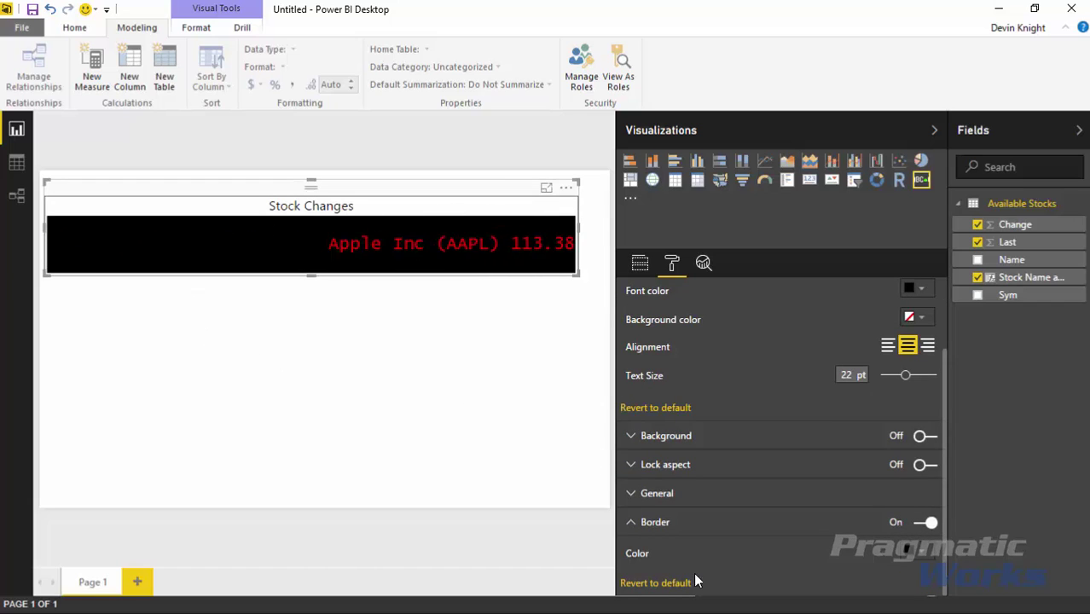
Collapse the title options and reopen the Scroller's own formatting options to review them.
{"action": "scroll", "coordinate": [631, 533], "scroll_direction": "up", "scroll_amount": 1}
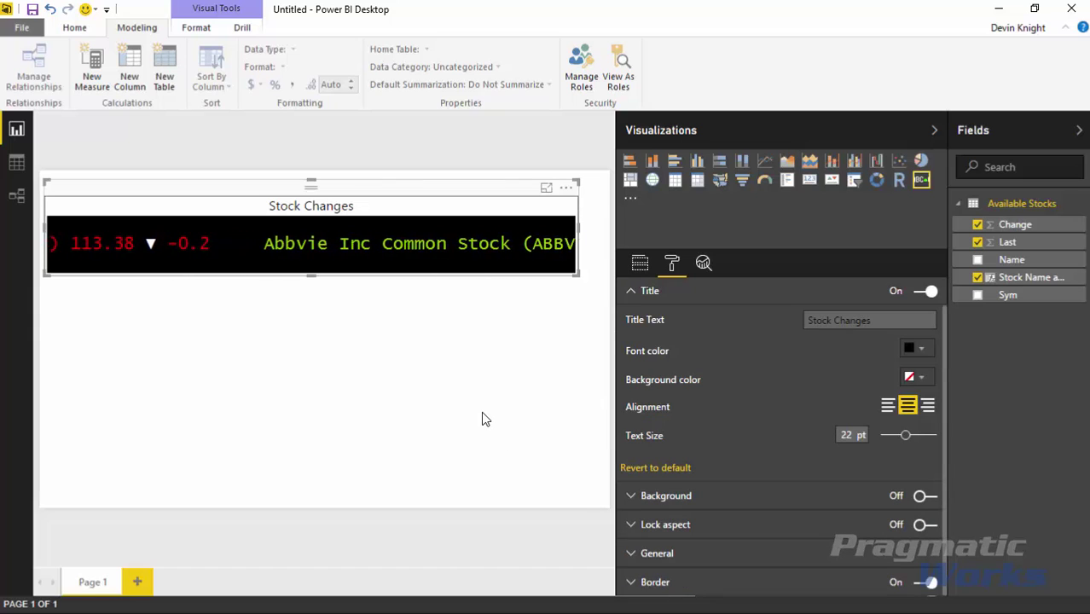
{"action": "scroll", "coordinate": [778, 346], "scroll_direction": "up", "scroll_amount": 1}
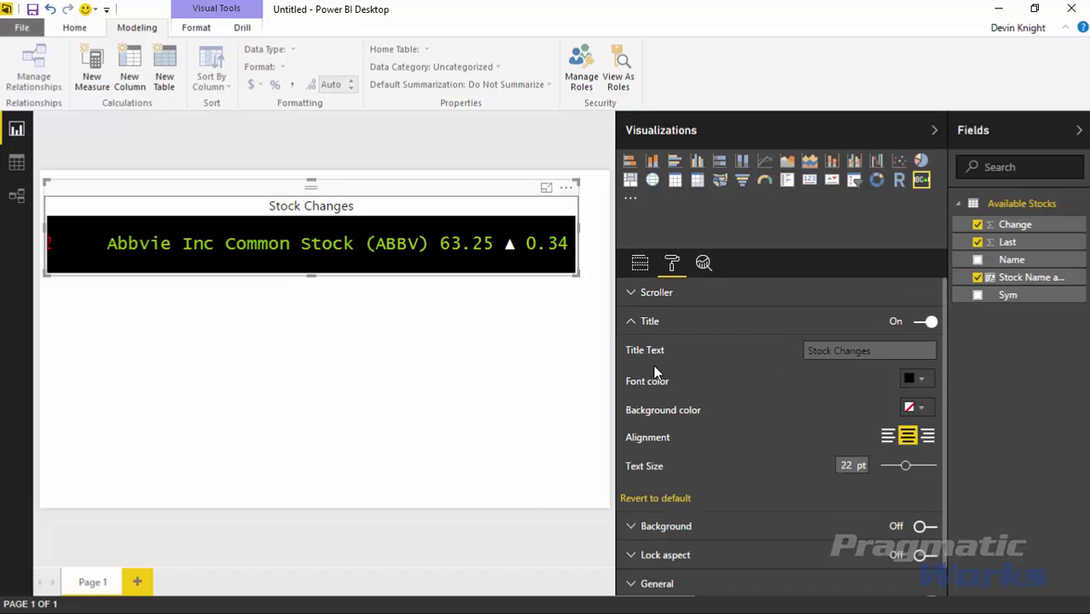
{"action": "left_click", "coordinate": [635, 319]}
{"action": "left_click", "coordinate": [633, 293]}
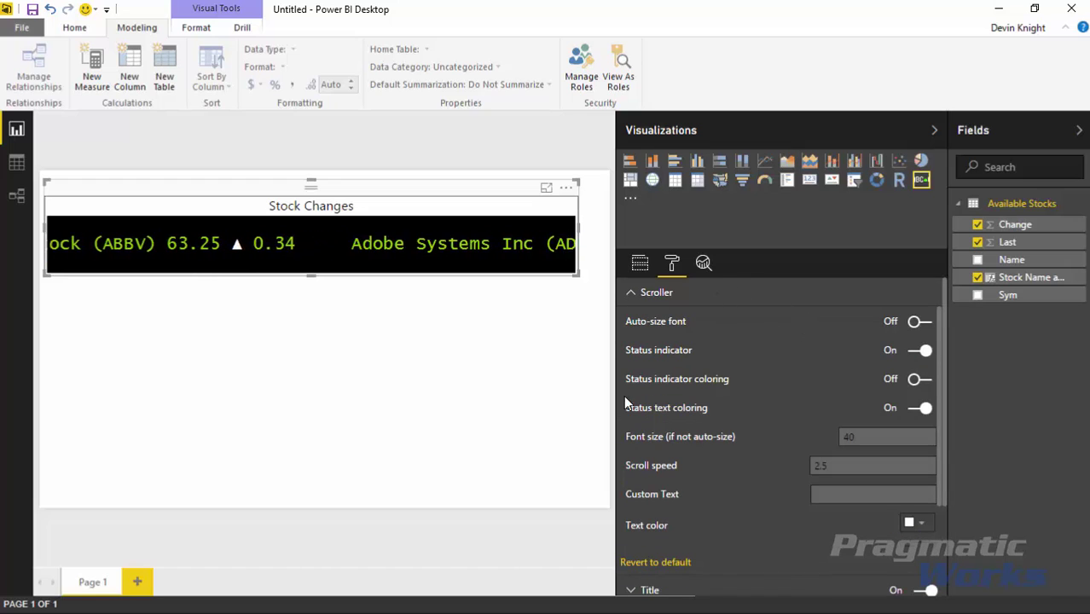